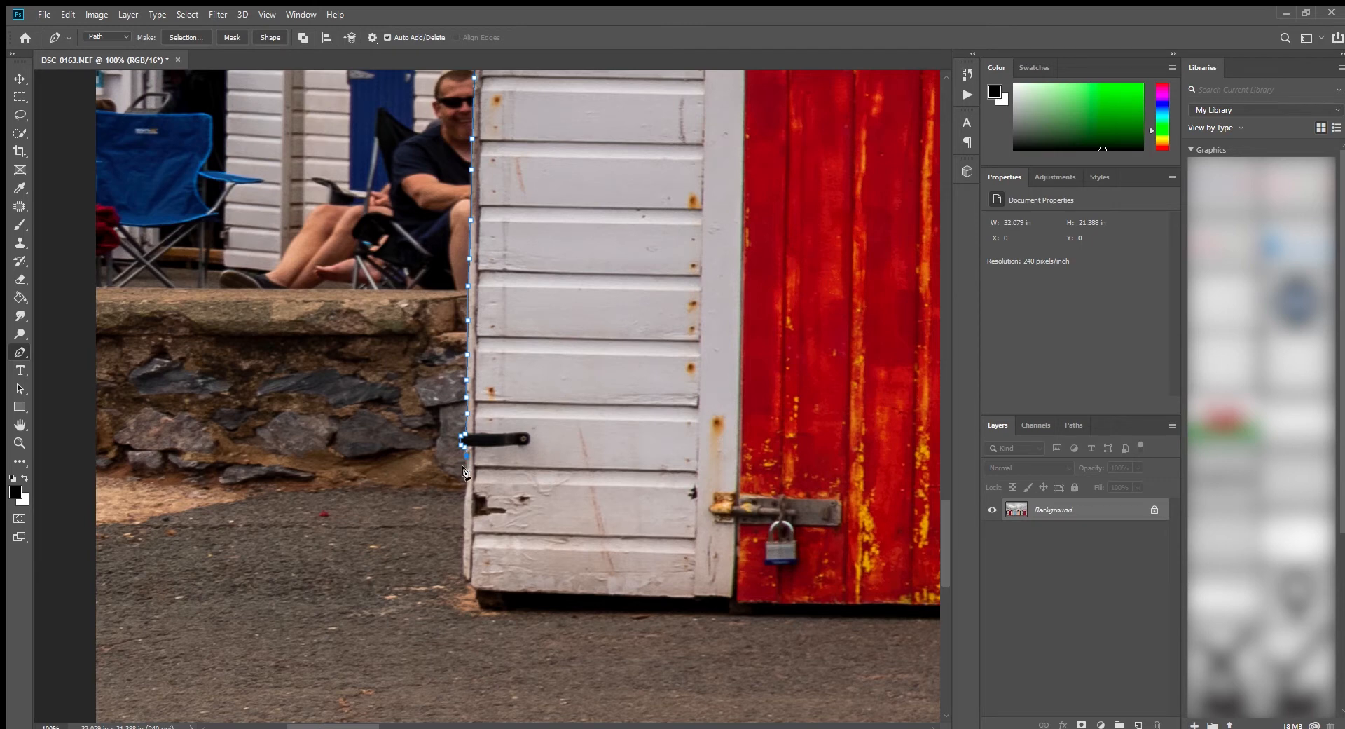
Step: Continue the Pen path down the red-door hut's lower outer edge, past the black hinge, to the corner at its base
click(467, 470)
click(467, 490)
click(465, 502)
click(464, 524)
click(464, 548)
click(463, 565)
click(464, 574)
click(469, 582)
click(476, 590)
click(478, 601)
click(481, 609)
Step: Extend the path around the photo's lower corner beyond the canvas and up into the white boards beside the red door
key(ctrl+minus)
key(ctrl+minus)
key(ctrl+minus)
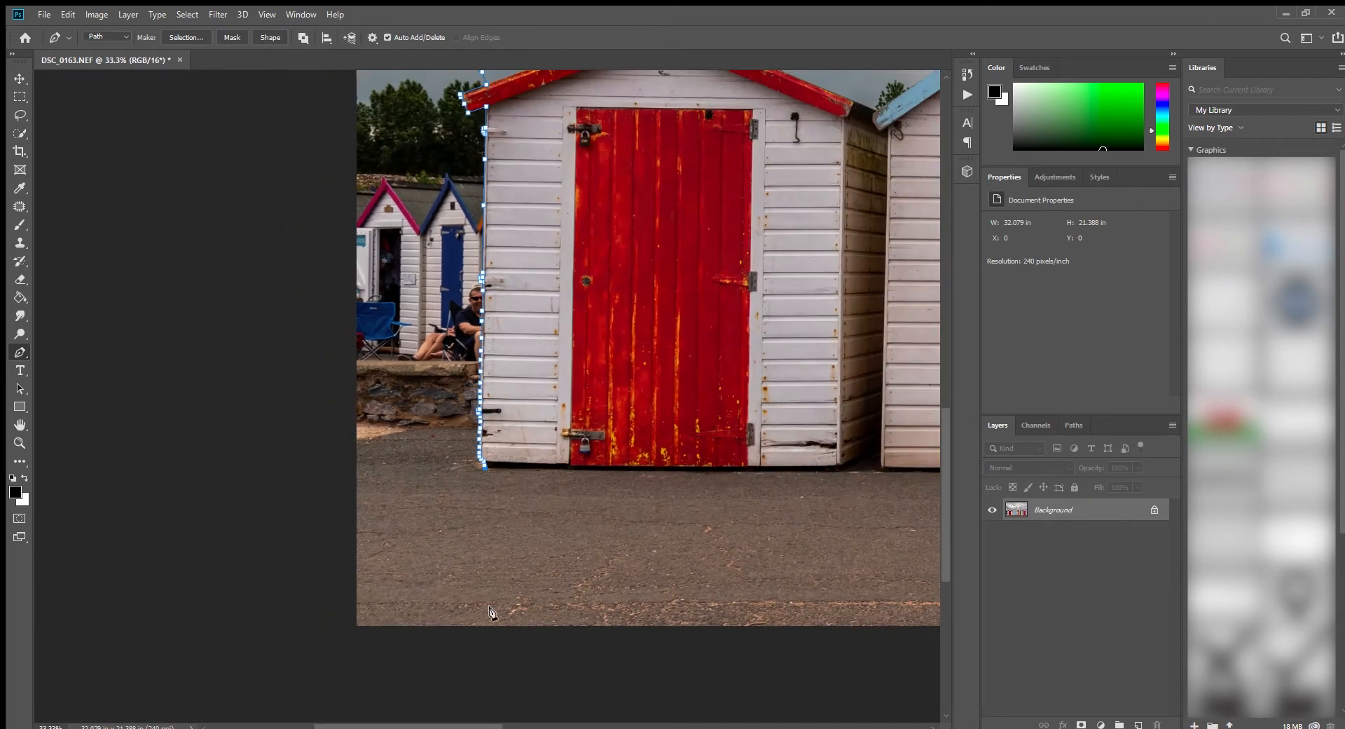
click(349, 532)
click(341, 648)
click(583, 651)
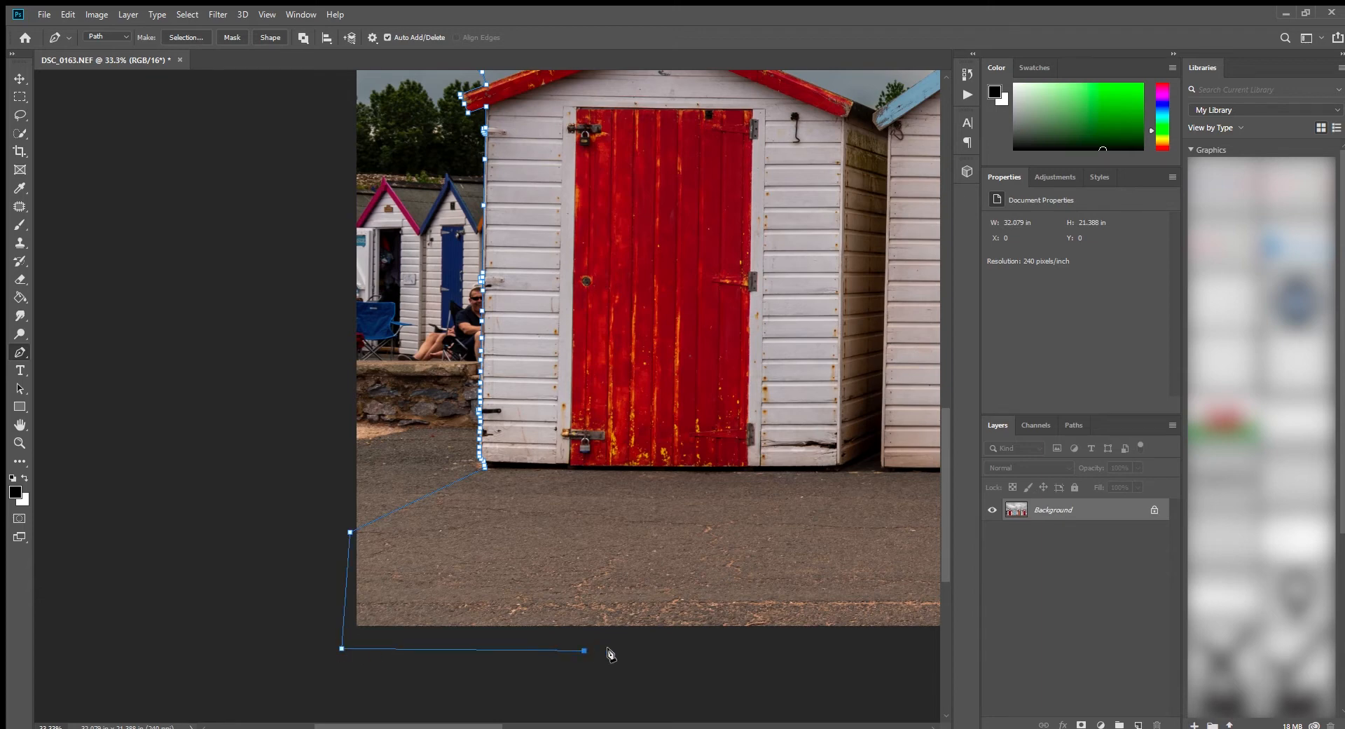
click(791, 649)
scroll(793, 356, up, 5)
click(797, 460)
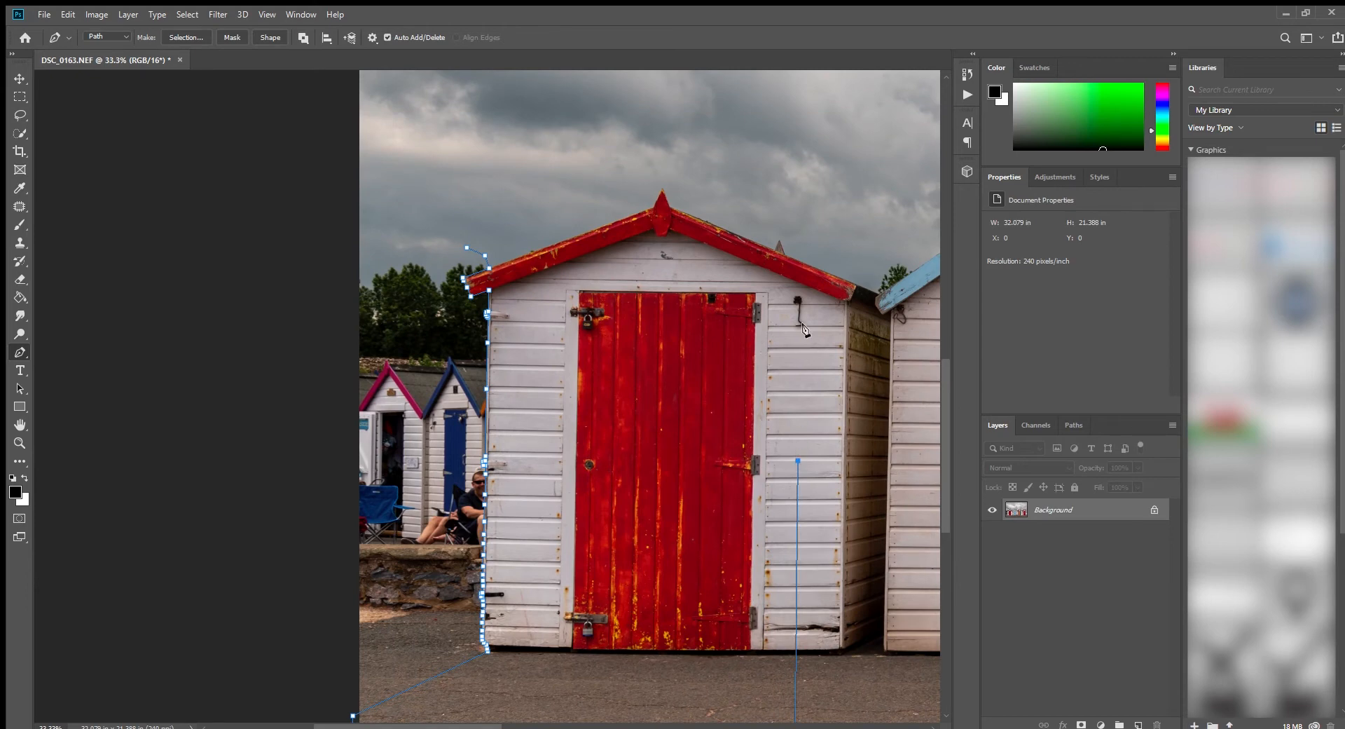
Step: Carry the path up through the hut's roof, loosely around its peak in the sky, and close it at the starting point
click(807, 328)
click(808, 255)
click(776, 212)
click(694, 173)
click(635, 165)
click(537, 215)
click(468, 248)
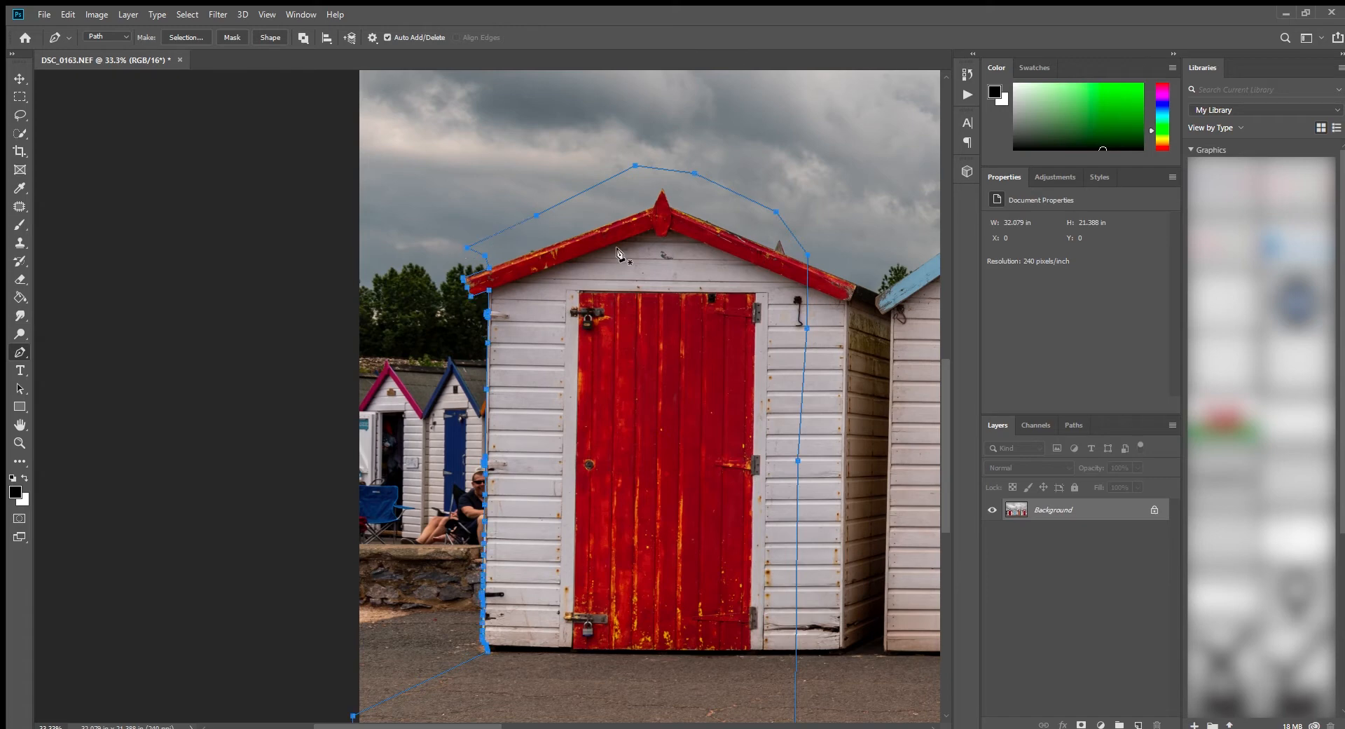
Step: Load the closed work path as a selection and copy the selected part of the red-door hut to a new layer
click(1072, 425)
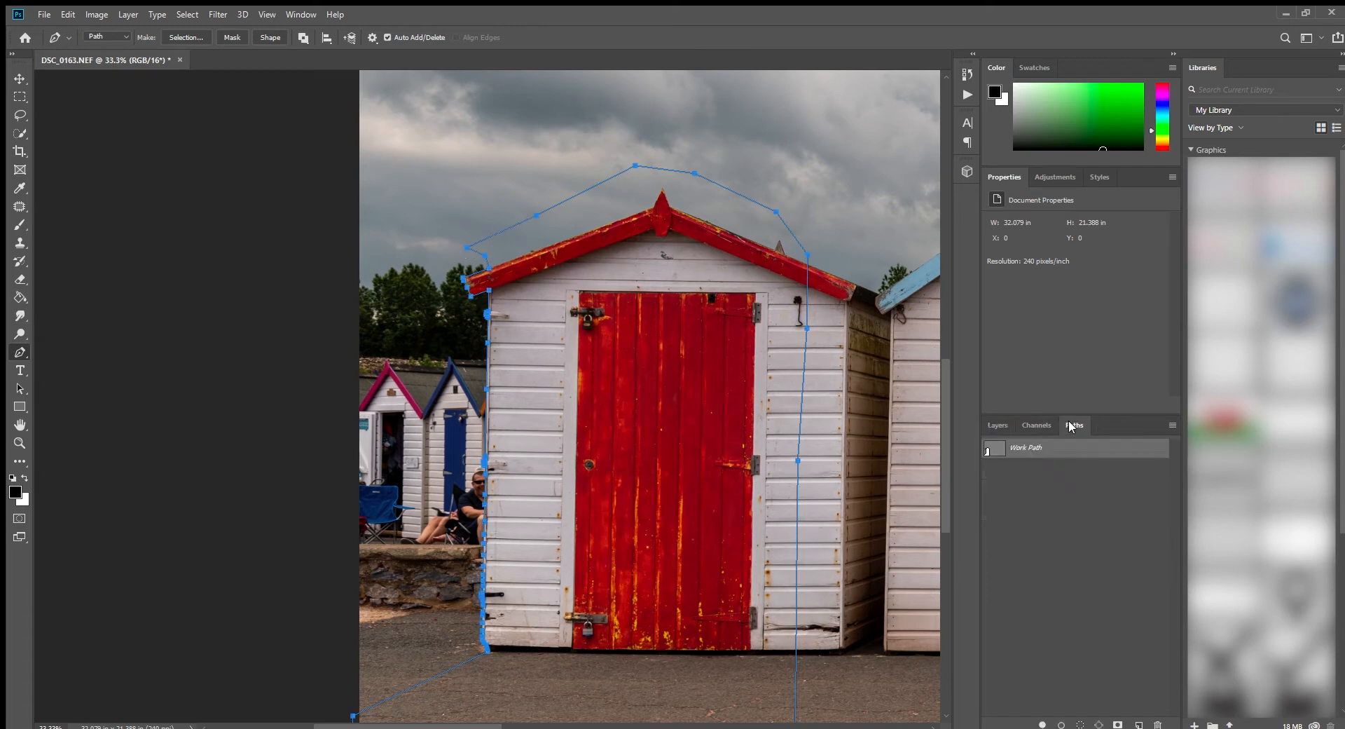
click(1076, 722)
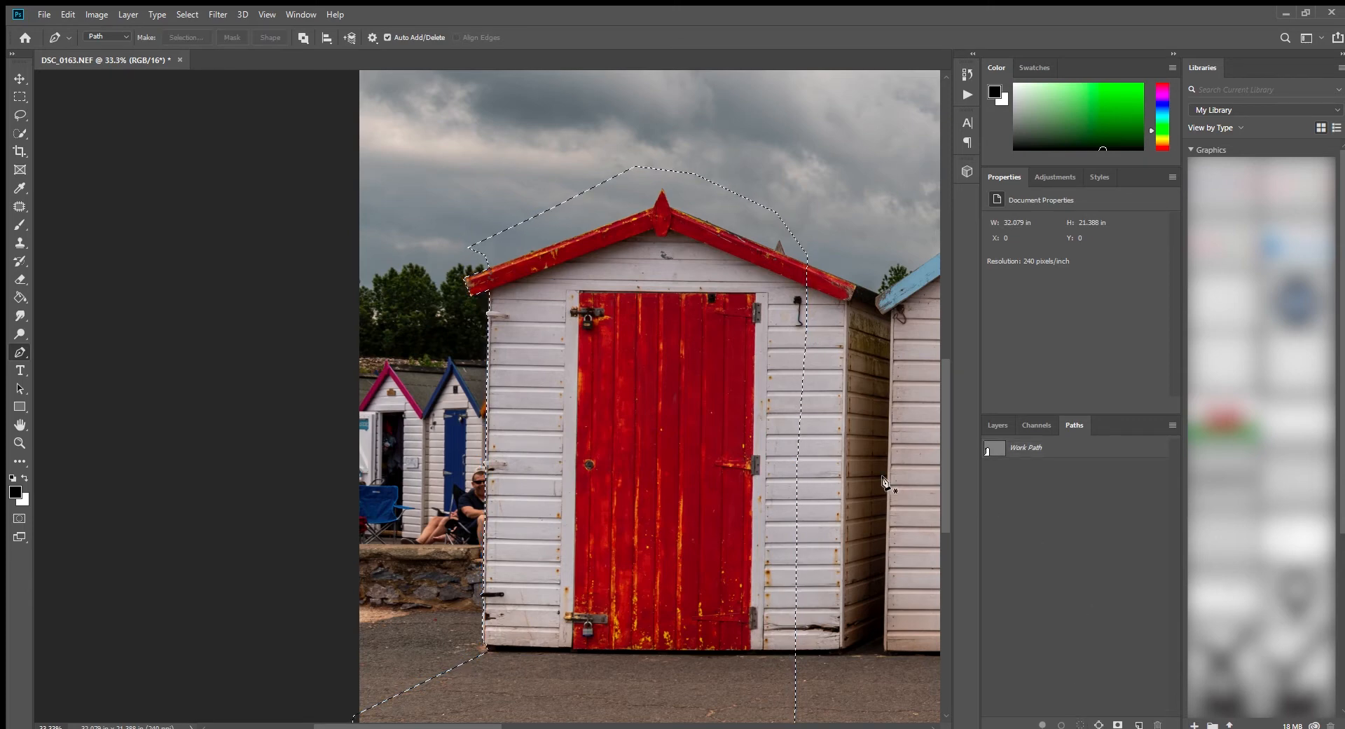
click(990, 424)
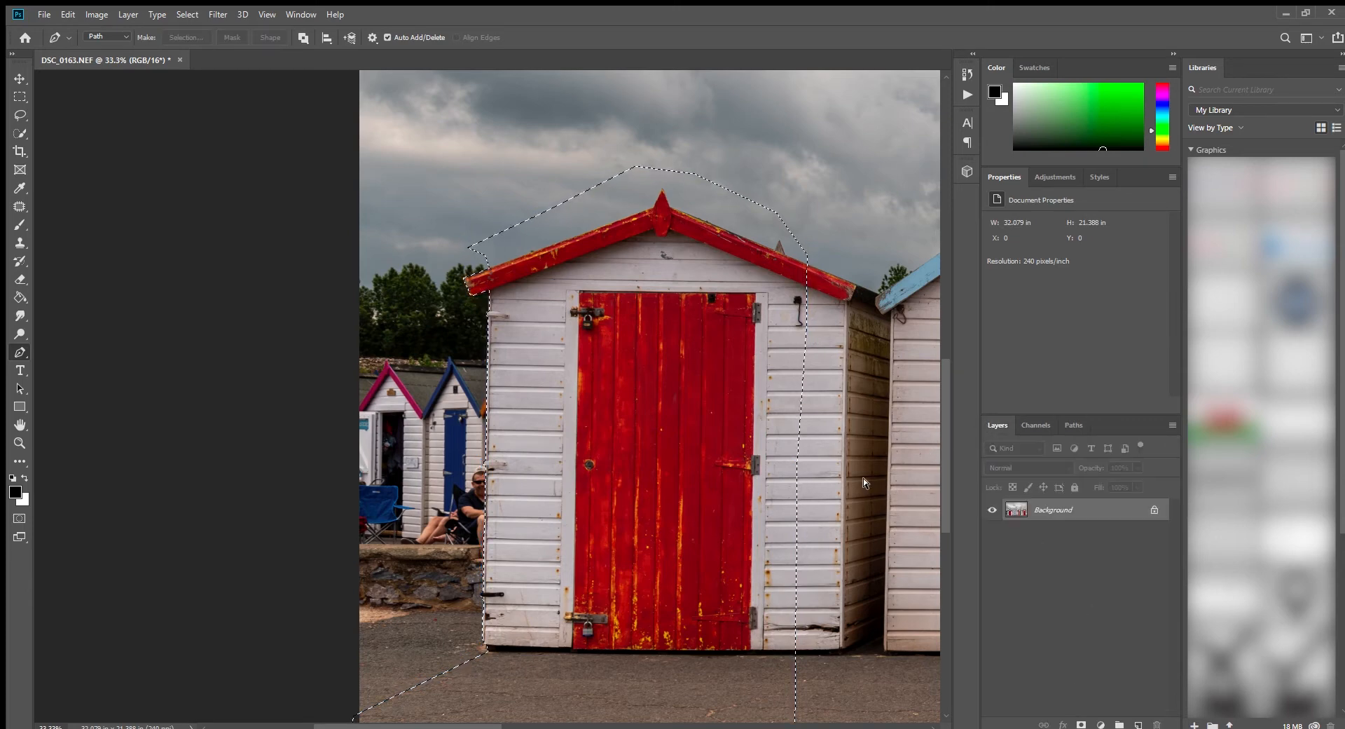
key(ctrl+shift+alt+n)
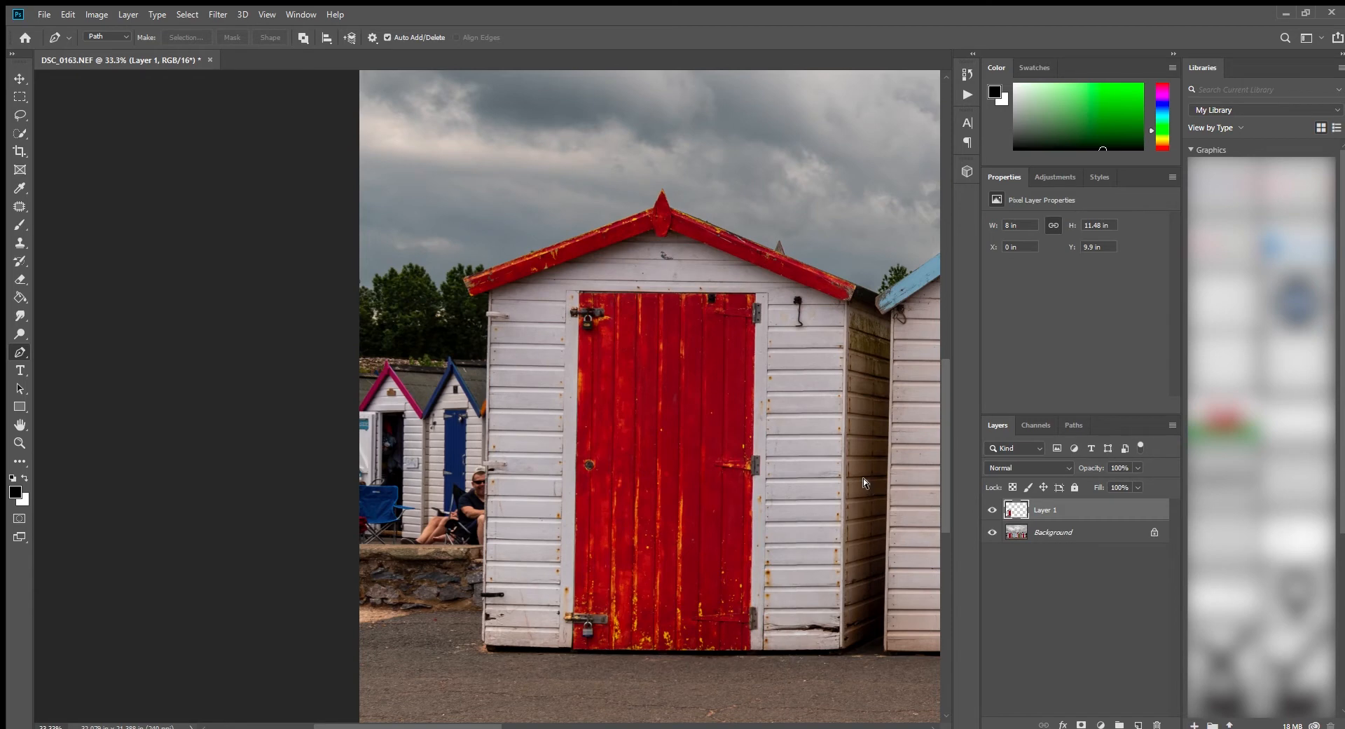
Step: Check the hut cutout by switching the visibility of Layer 1 and the Background off and on
key(ctrl+0)
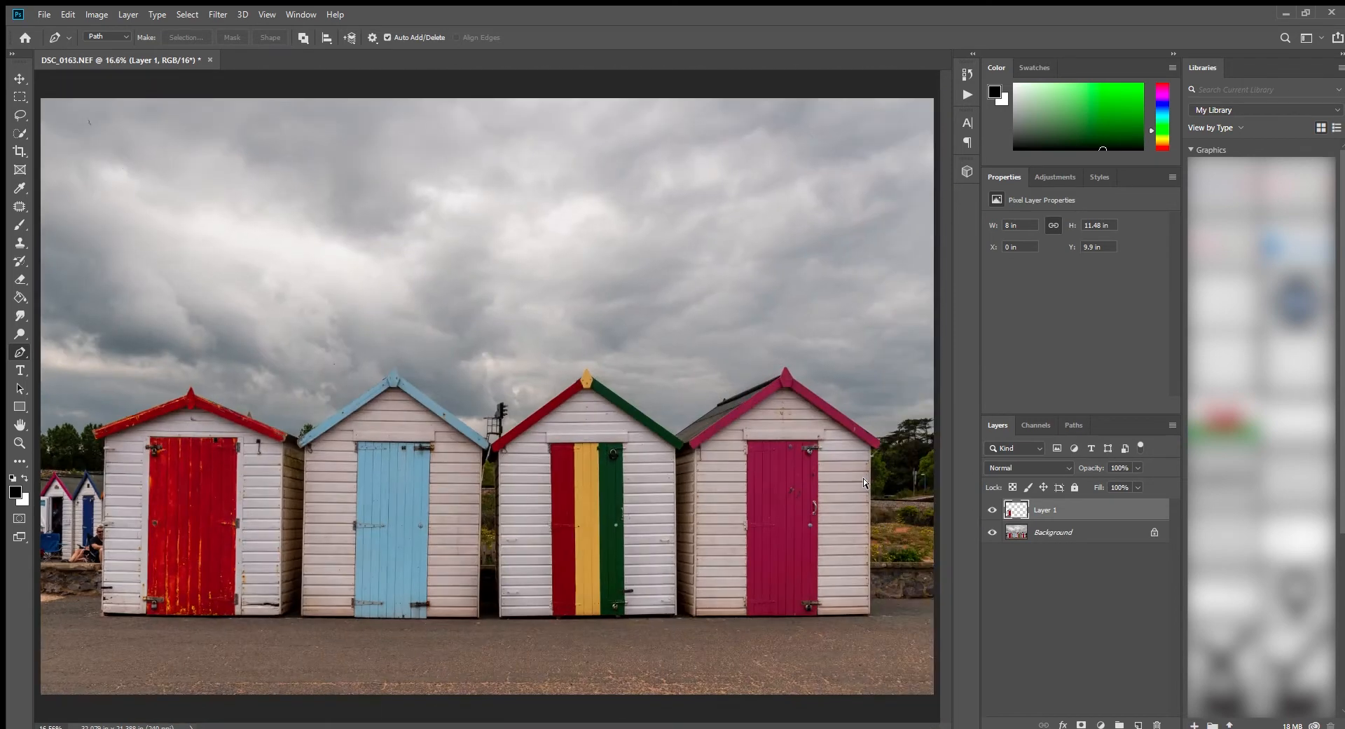
click(991, 511)
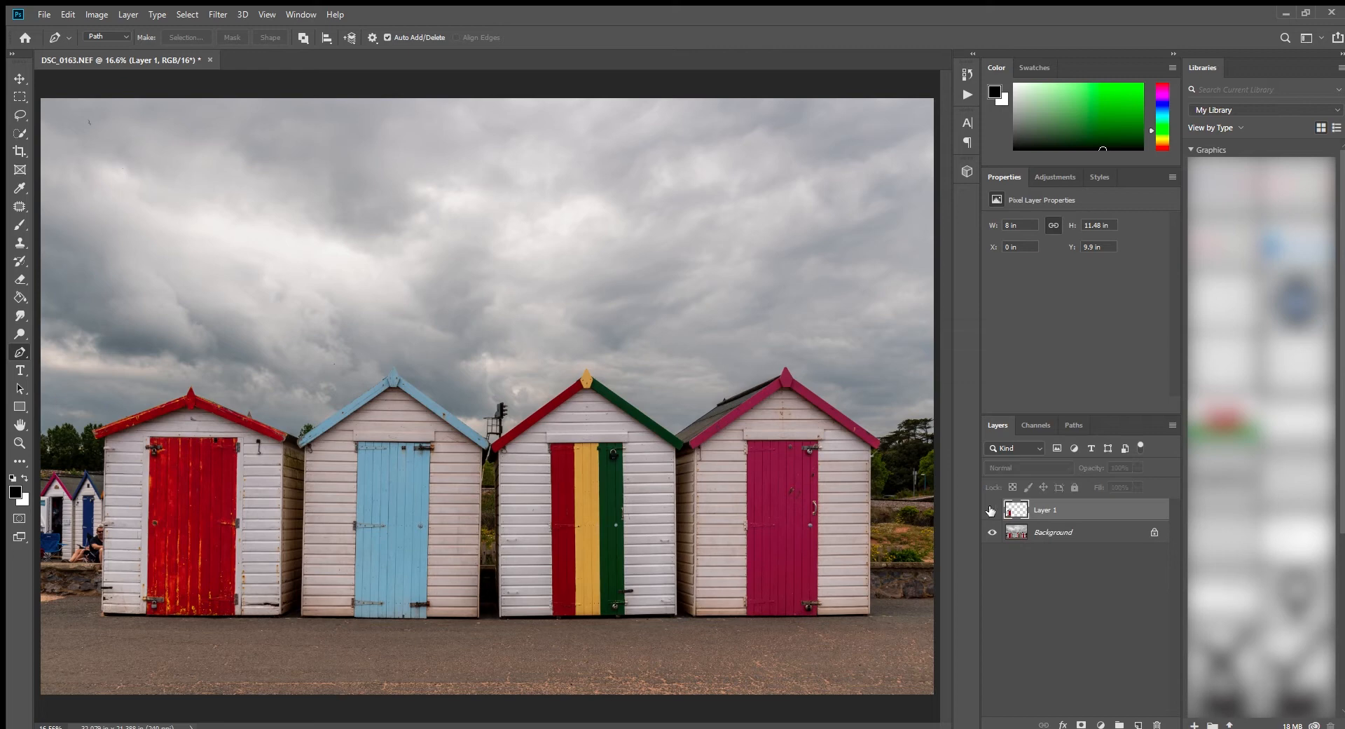
click(991, 511)
click(992, 533)
click(992, 533)
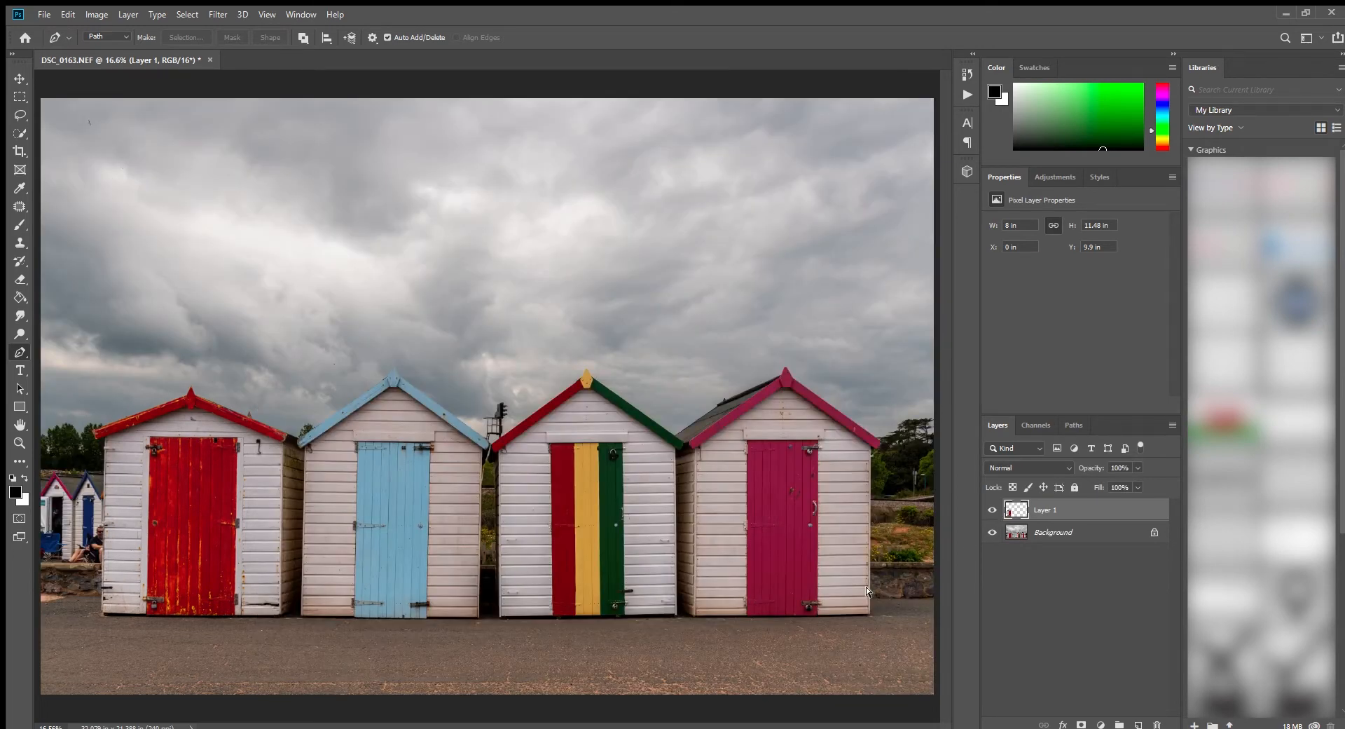
Step: On the Background, marquee the pink-door hut's outer half through to the photo's edge, about 4.43 by 10.73 in, and copy it to a new layer
key(ctrl+minus)
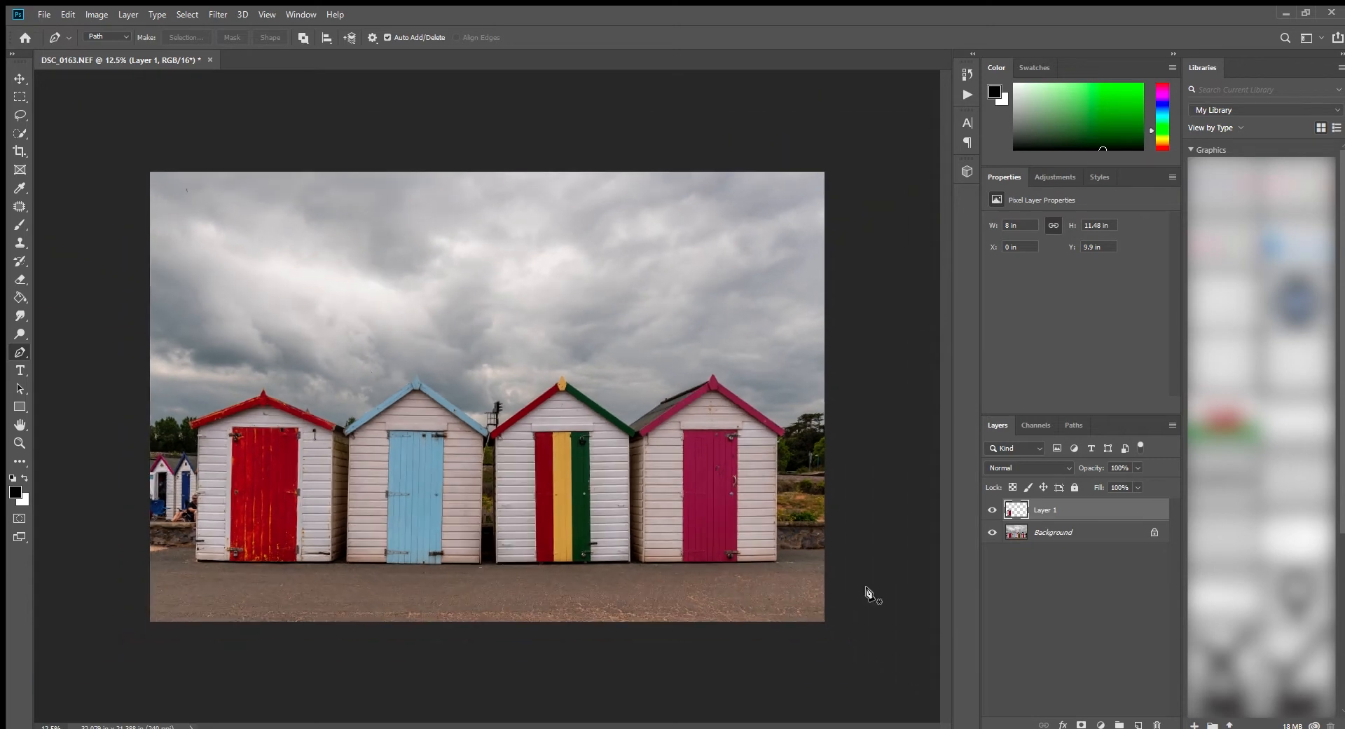
click(1014, 532)
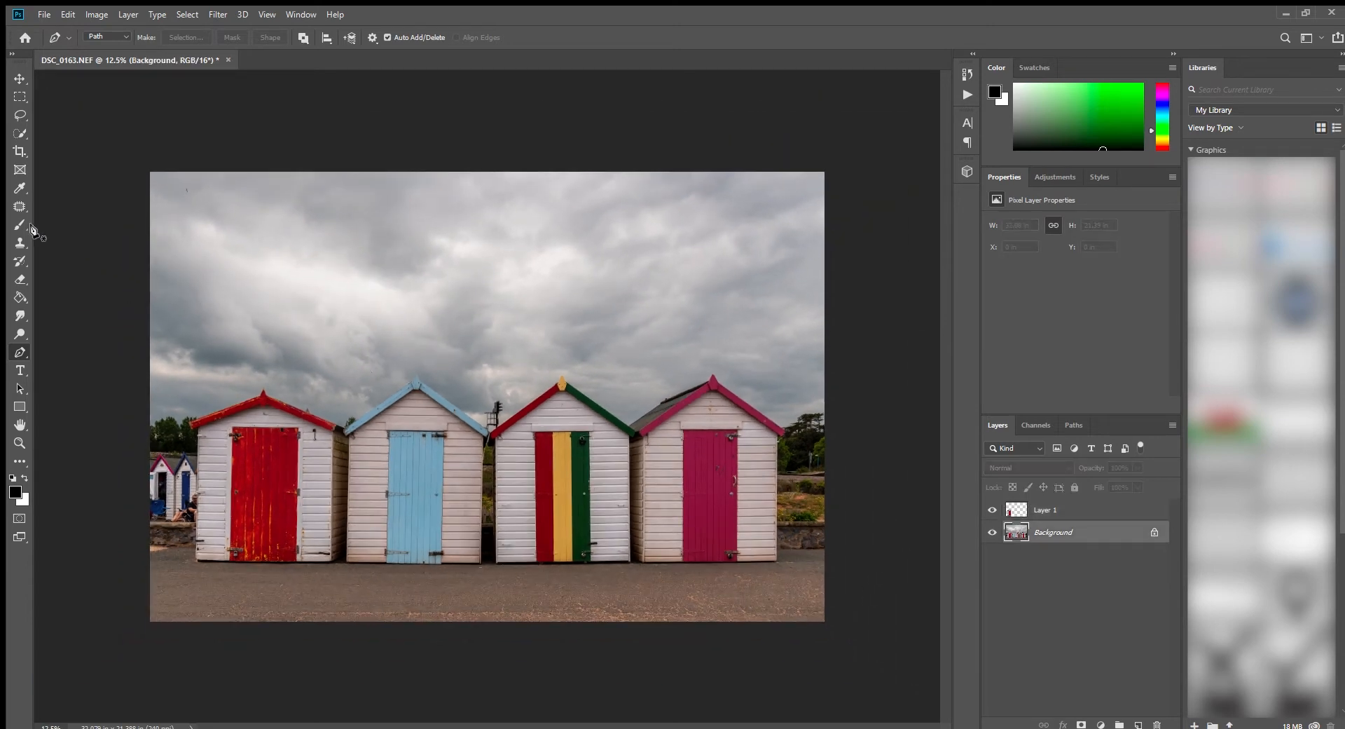
click(19, 96)
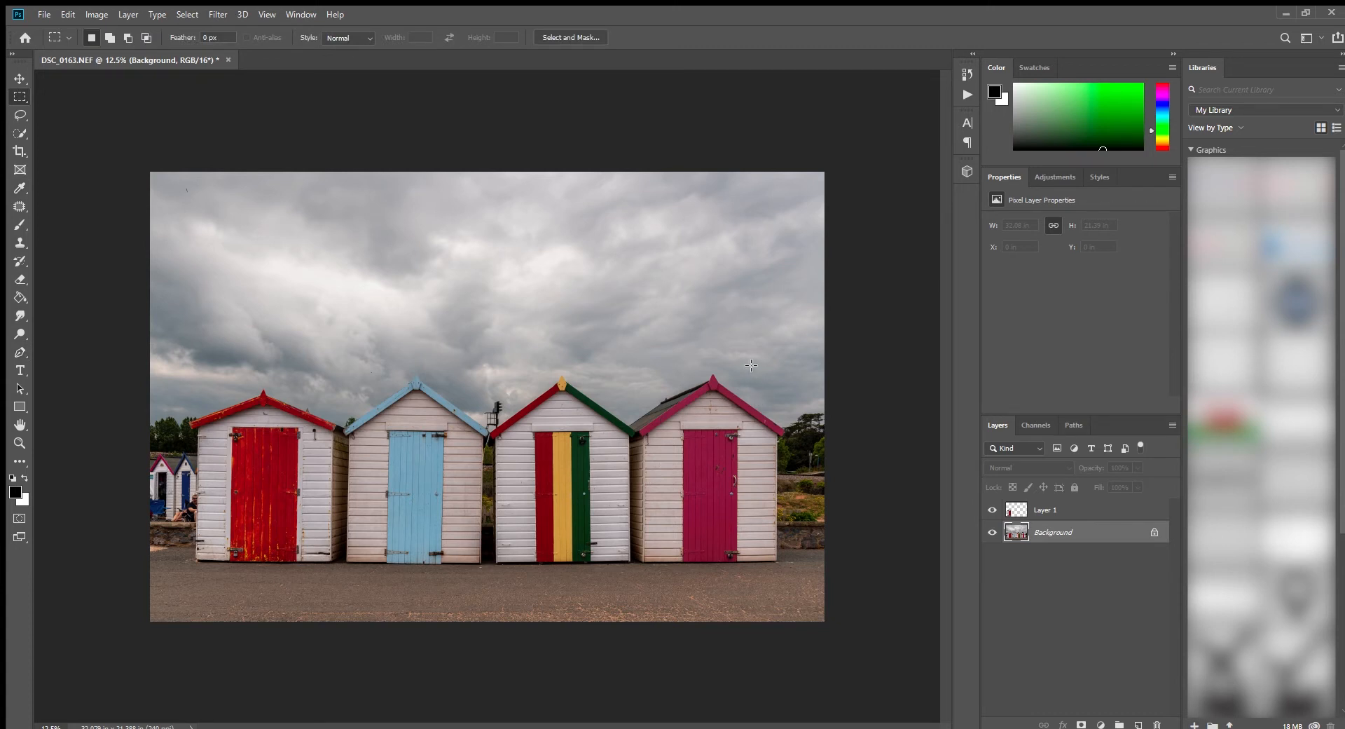
drag(731, 364, 891, 590)
key(ctrl+j)
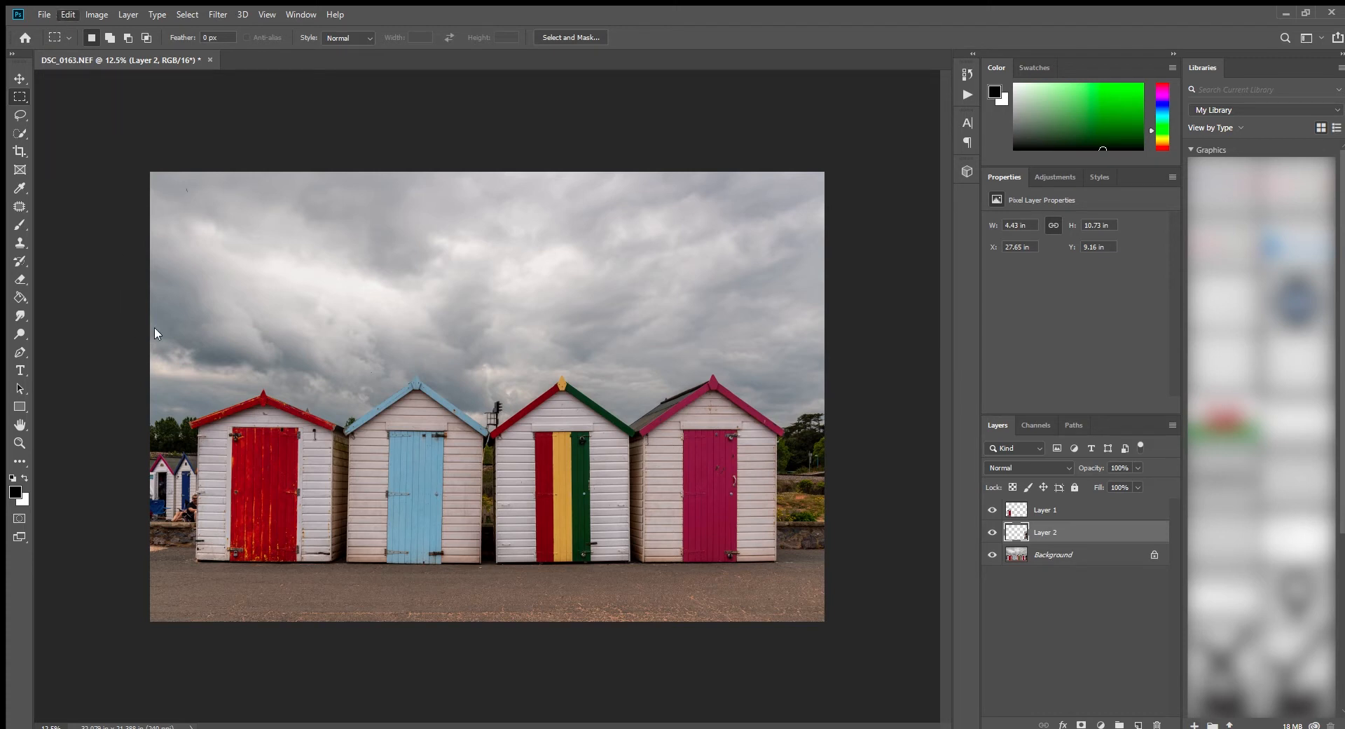
Step: Flip the copied section horizontally and, with Layer 1 hidden, move it over the red-door hut's outer side to about X -0.3 in
click(274, 488)
click(18, 78)
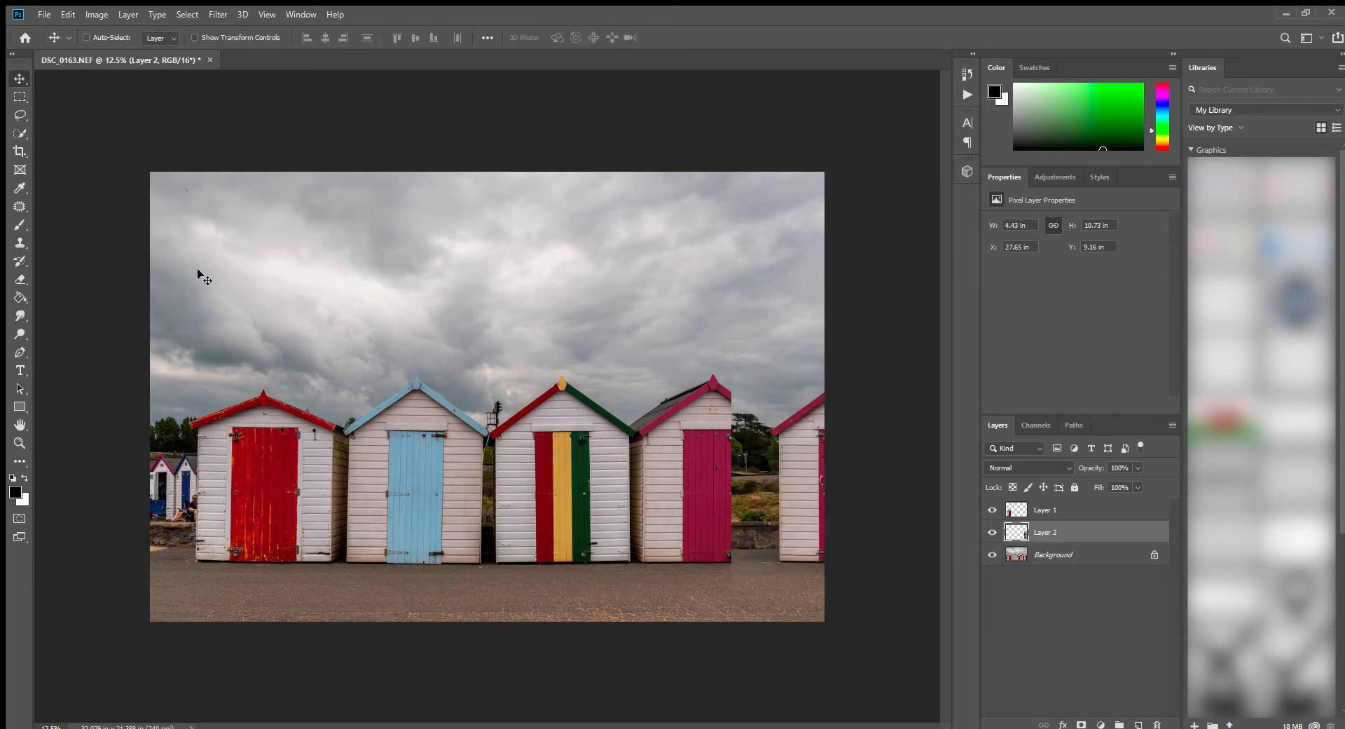
drag(796, 505, 234, 490)
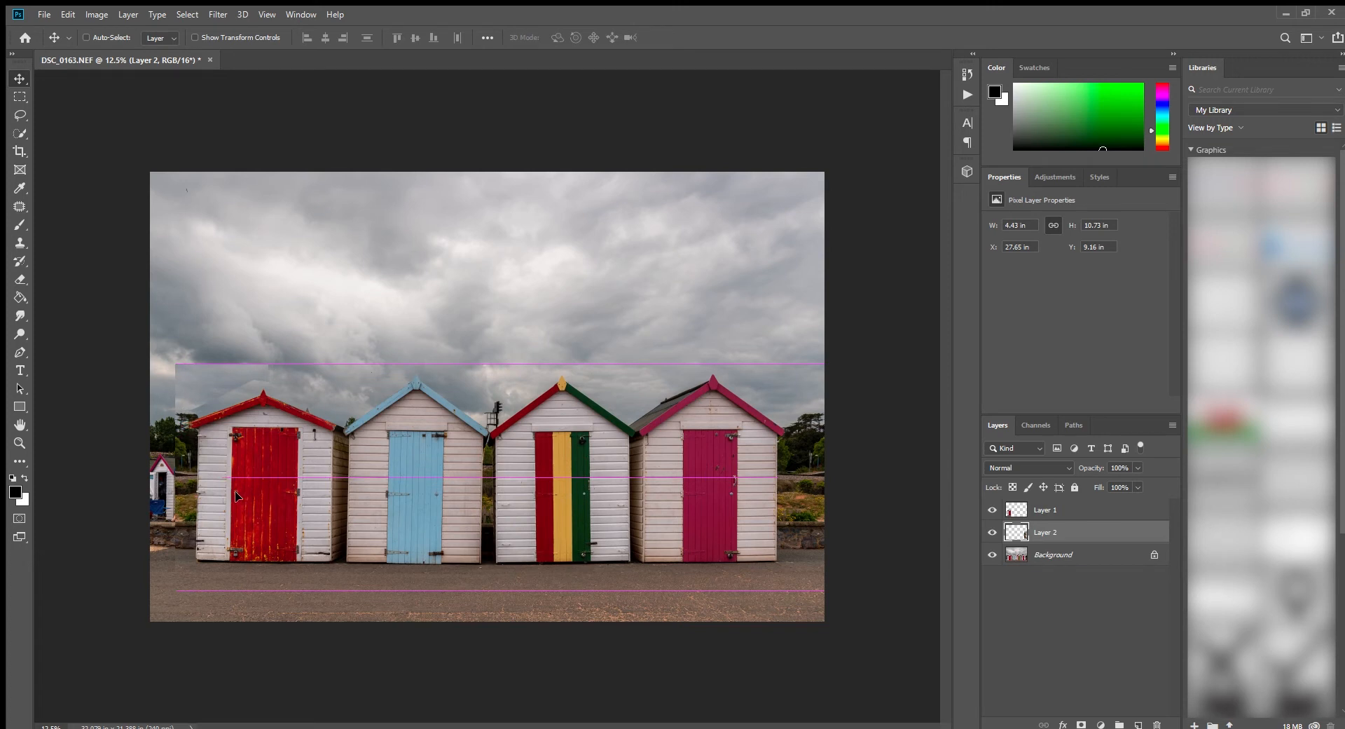
click(992, 510)
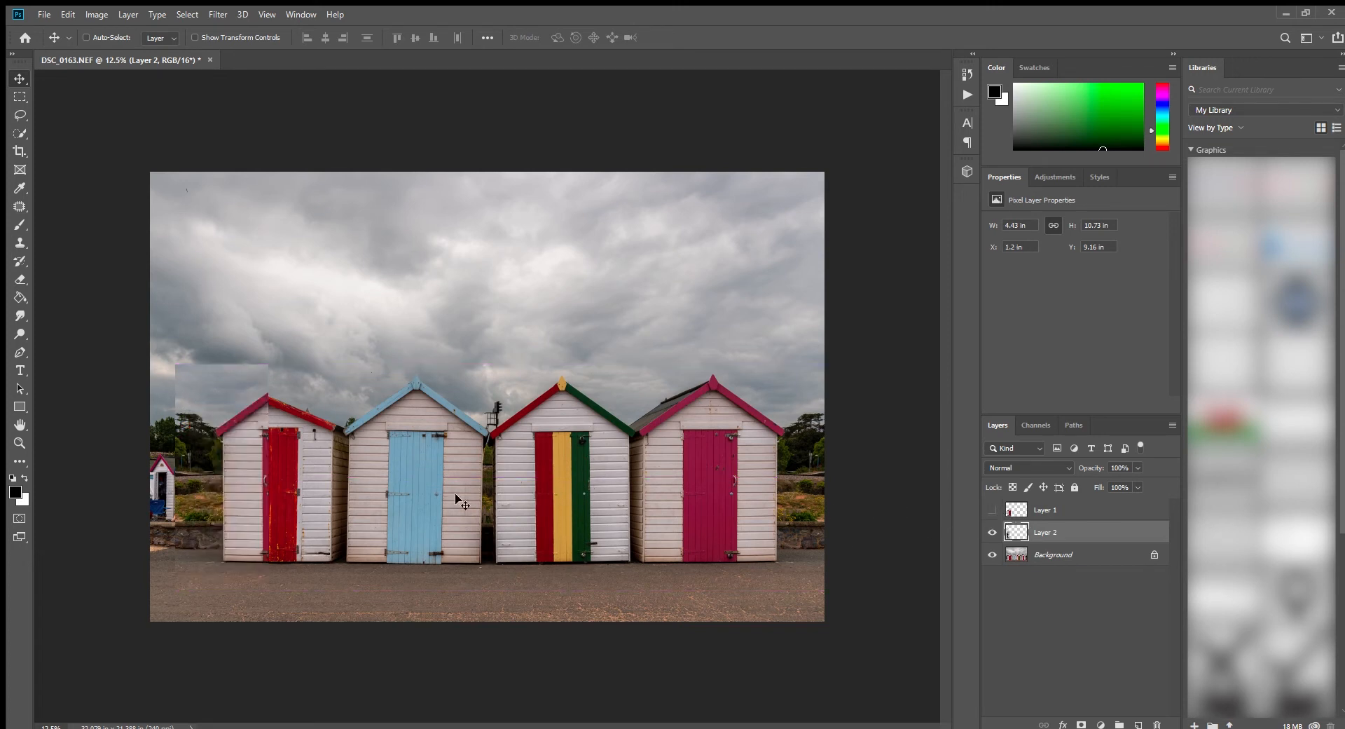
drag(241, 499, 212, 501)
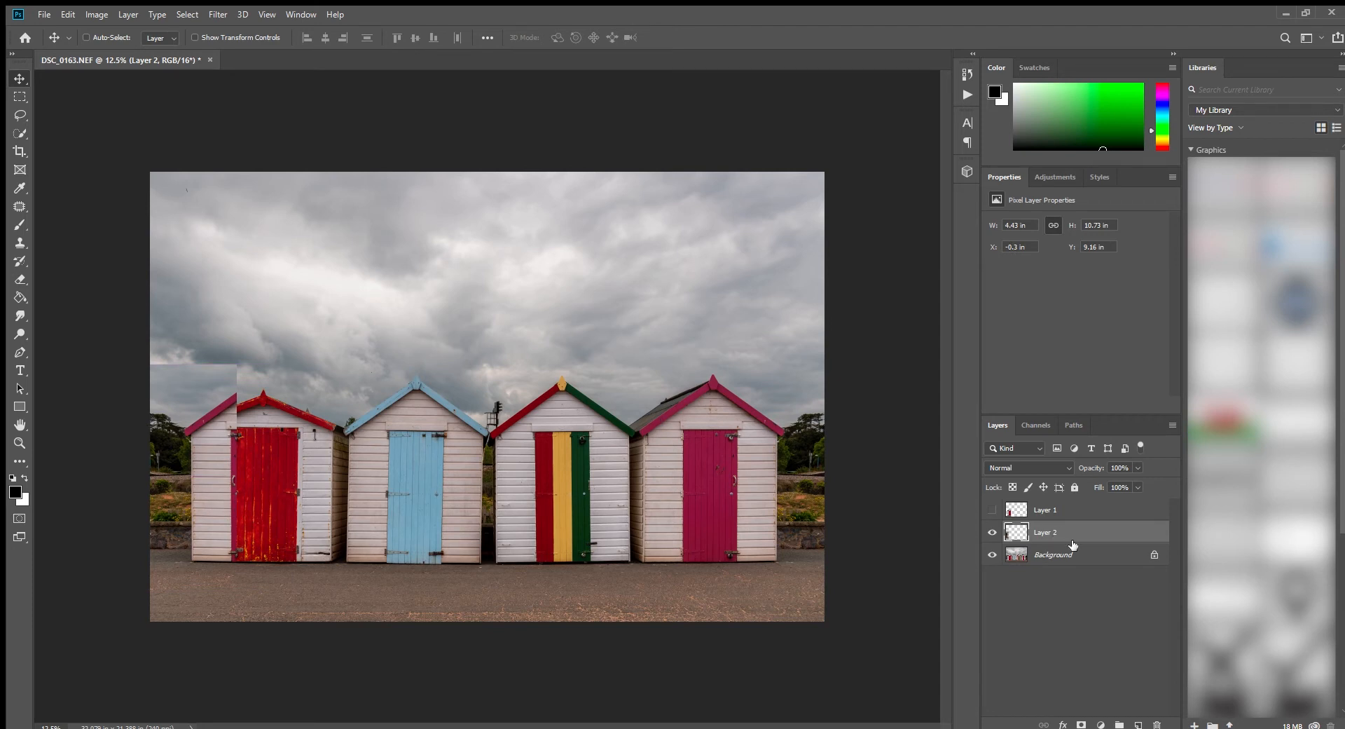
Step: Set Layer 2's opacity to 50% and nudge it toward the red-door hut's edge, to about X -0.01 in
click(1116, 468)
text(50)
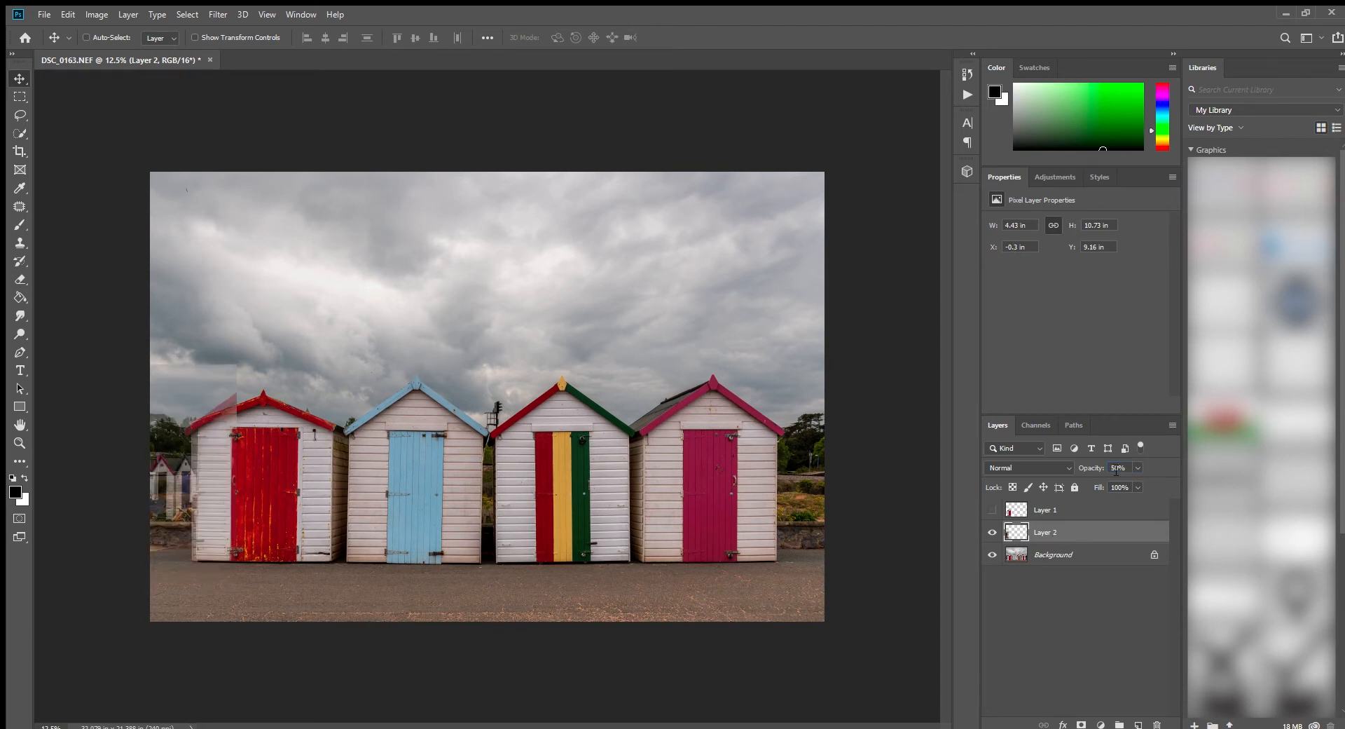
key(shift+Right)
key(shift+Right)
key(shift+Right)
key(shift+Right)
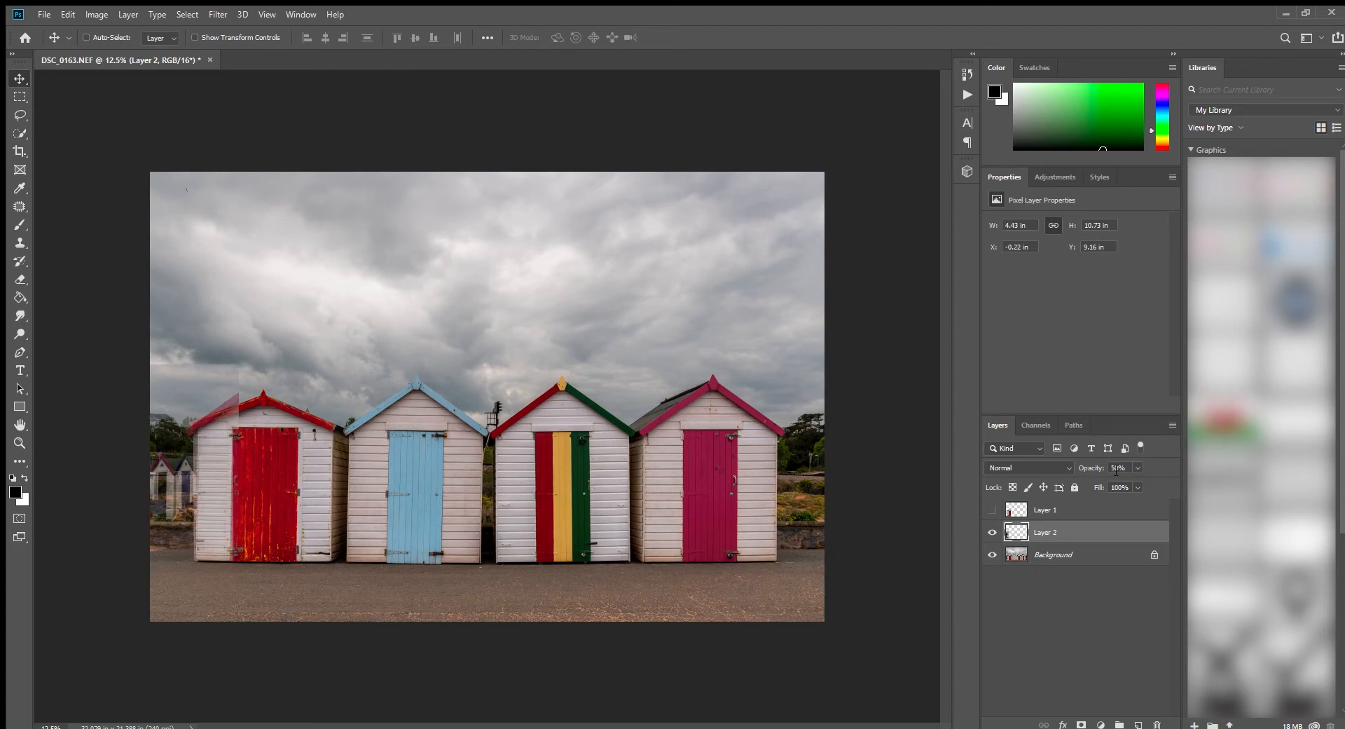
key(shift+Right)
key(shift+Right)
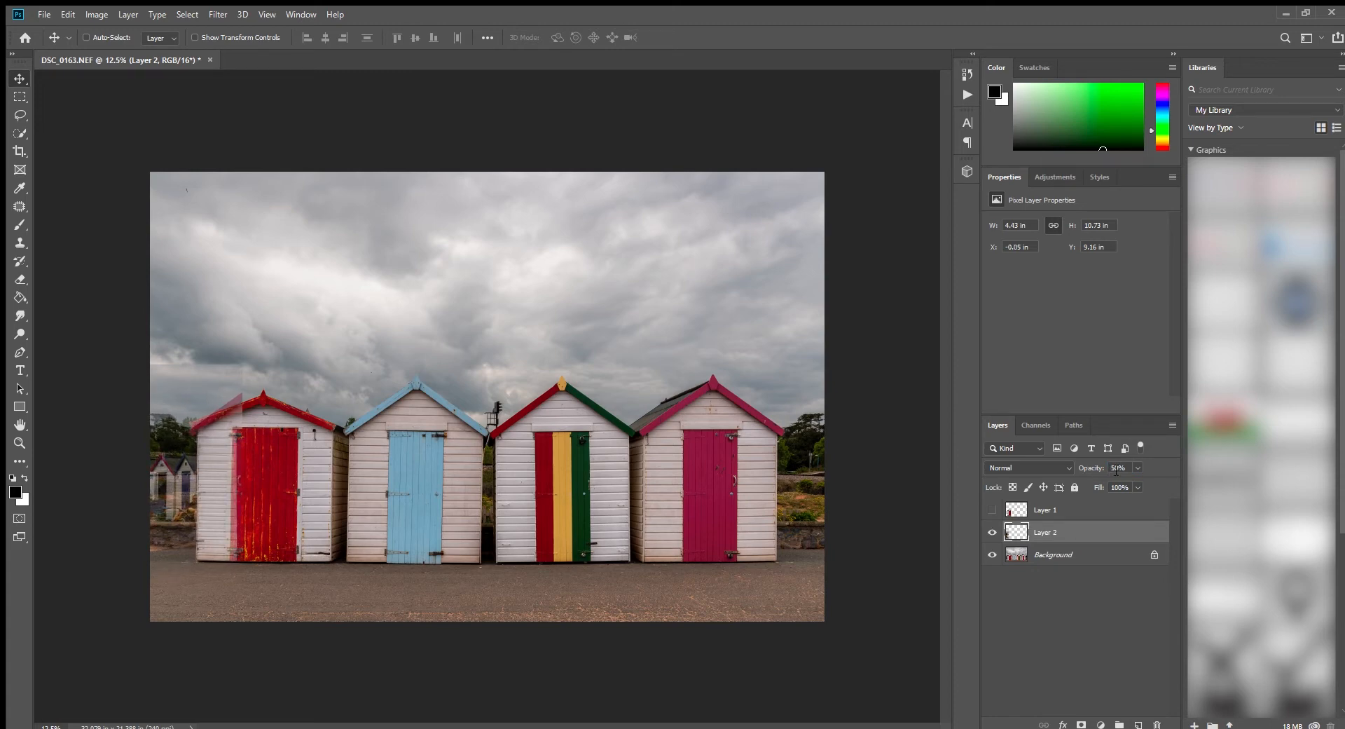
key(shift+Right)
Step: Fine-tune Layer 2's horizontal alignment with the red-door hut's outer edge, ending at X 0 in
key(ctrl+plus)
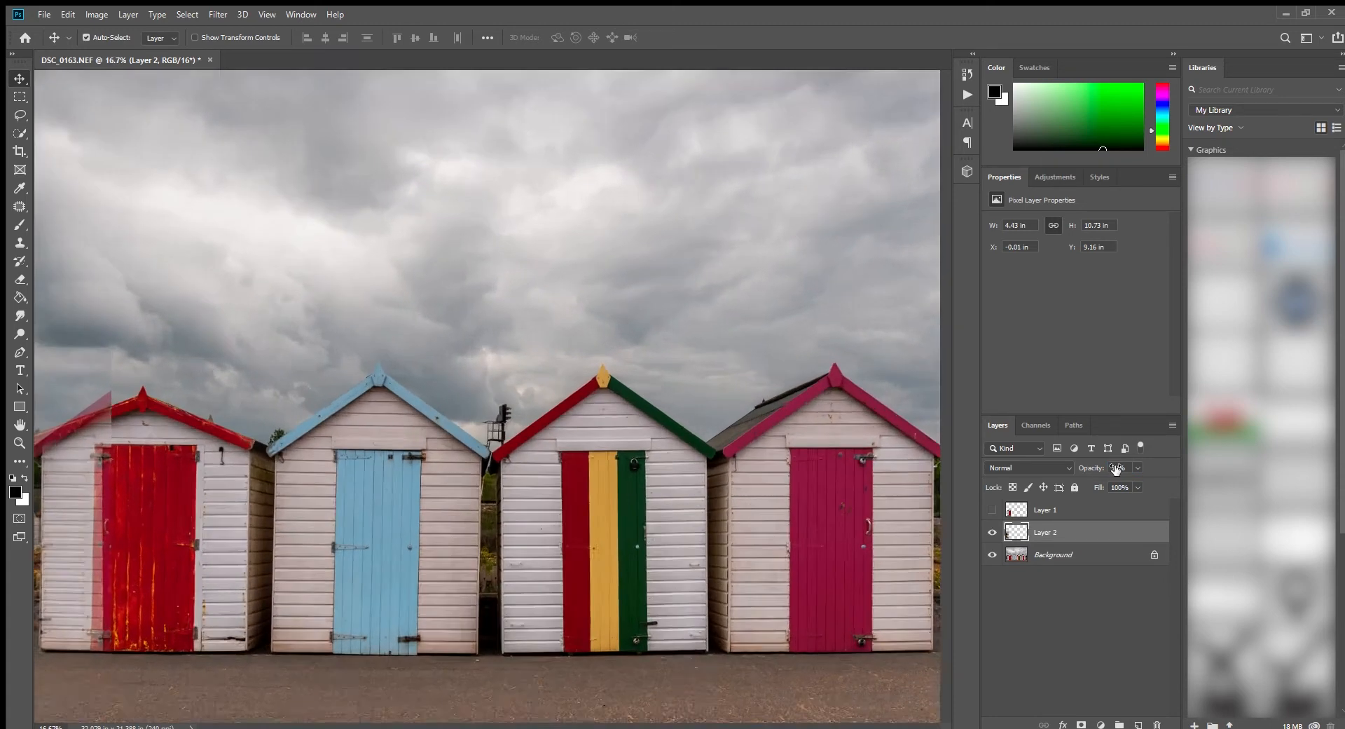
drag(66, 514, 691, 445)
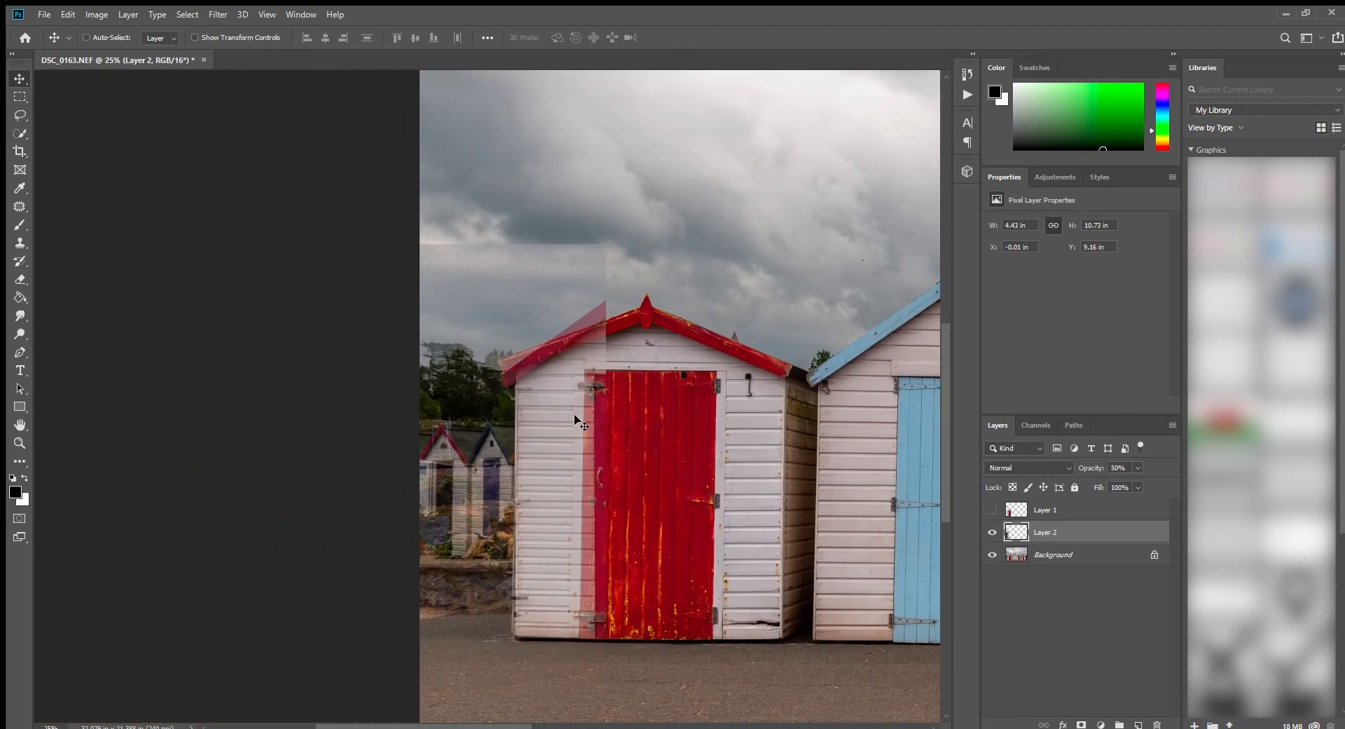
key(shift+Right)
key(shift+Left)
key(shift+Left)
key(shift+Left)
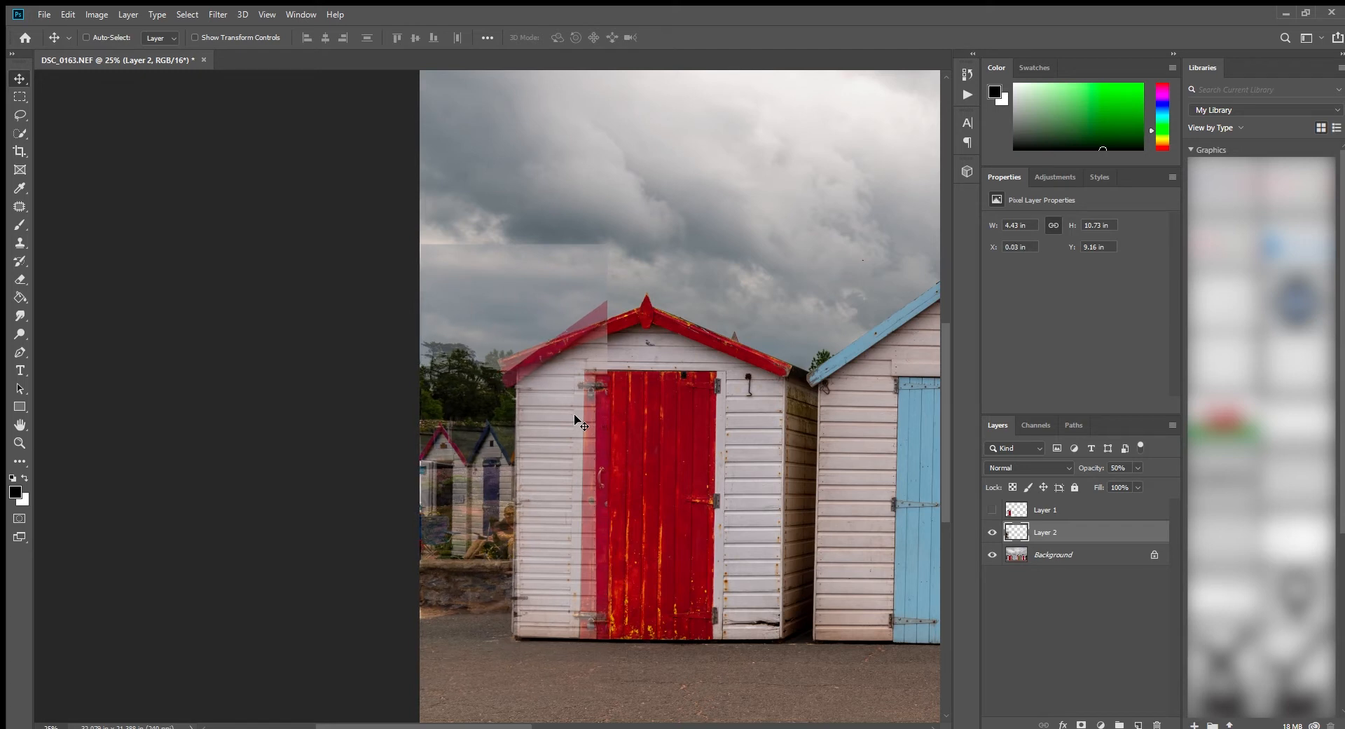
key(shift+Left)
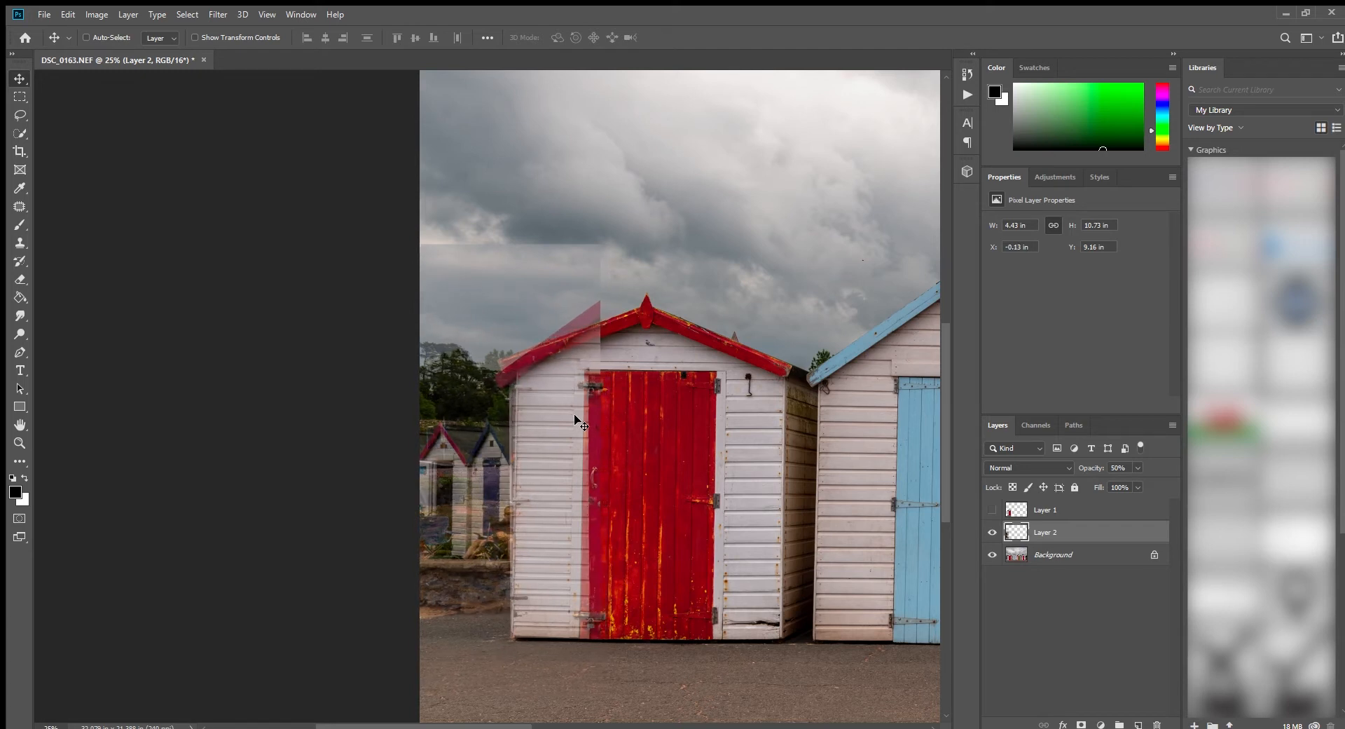
key(shift+Right)
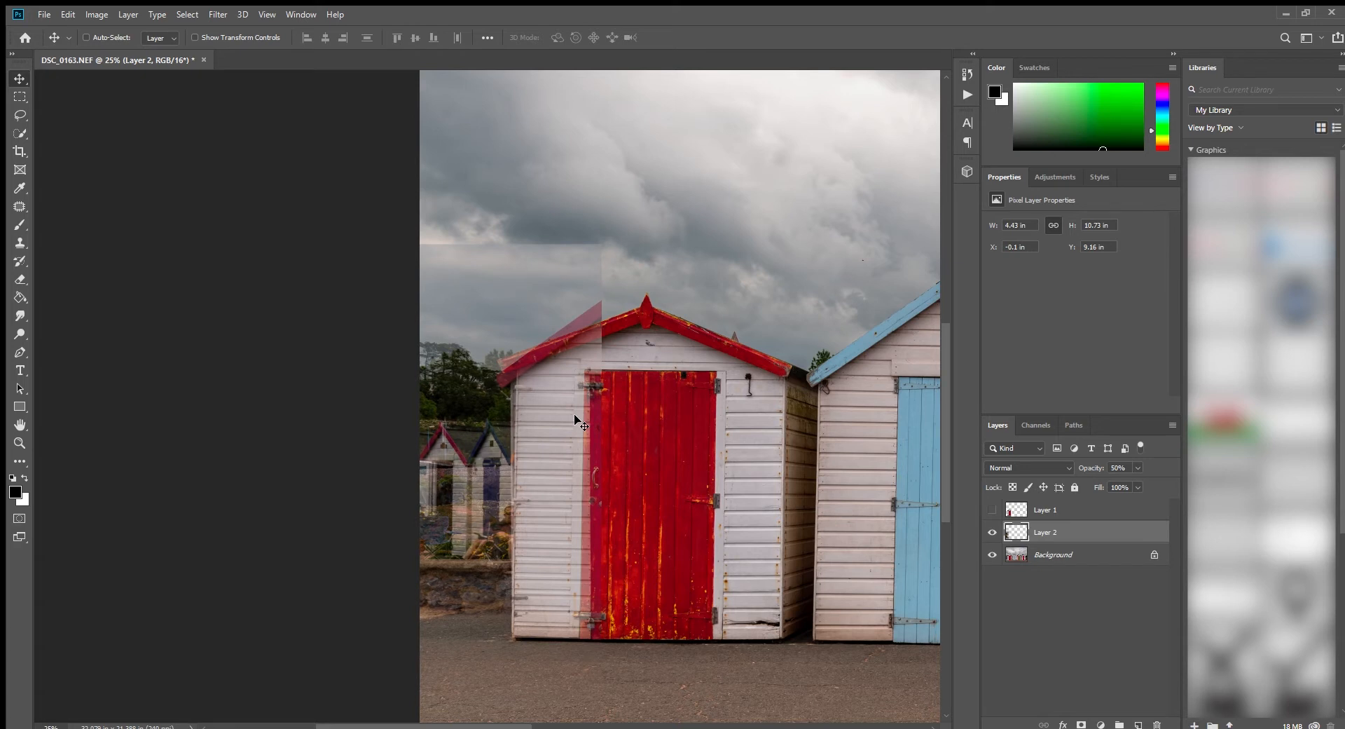
key(Right)
key(Right)
key(Right)
key(Right)
key(Right)
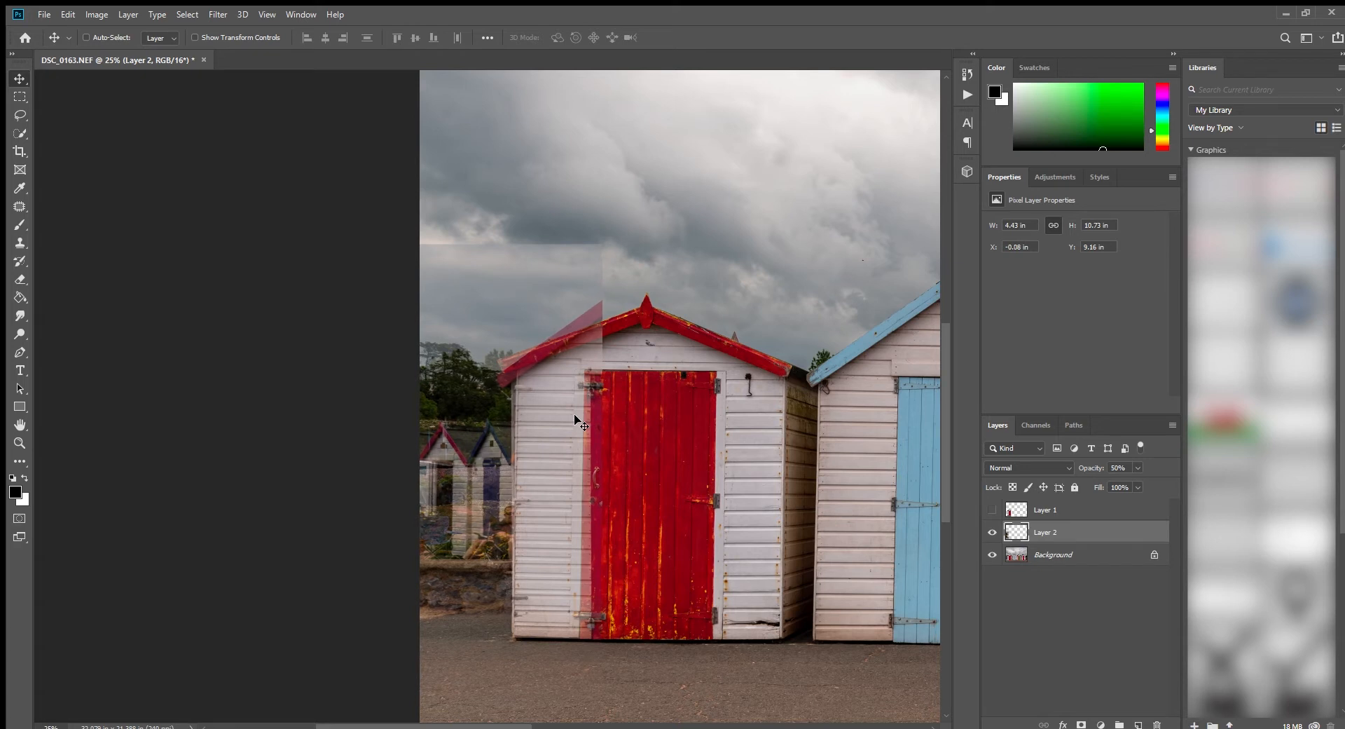
key(Right)
key(Right)
key(Right)
key(Right)
key(Right)
key(Right)
key(Right)
key(Right)
key(Right)
key(Right)
key(Right)
key(Right)
key(Right)
key(Right)
key(Right)
key(Right)
key(Right)
key(Right)
key(Right)
key(Right)
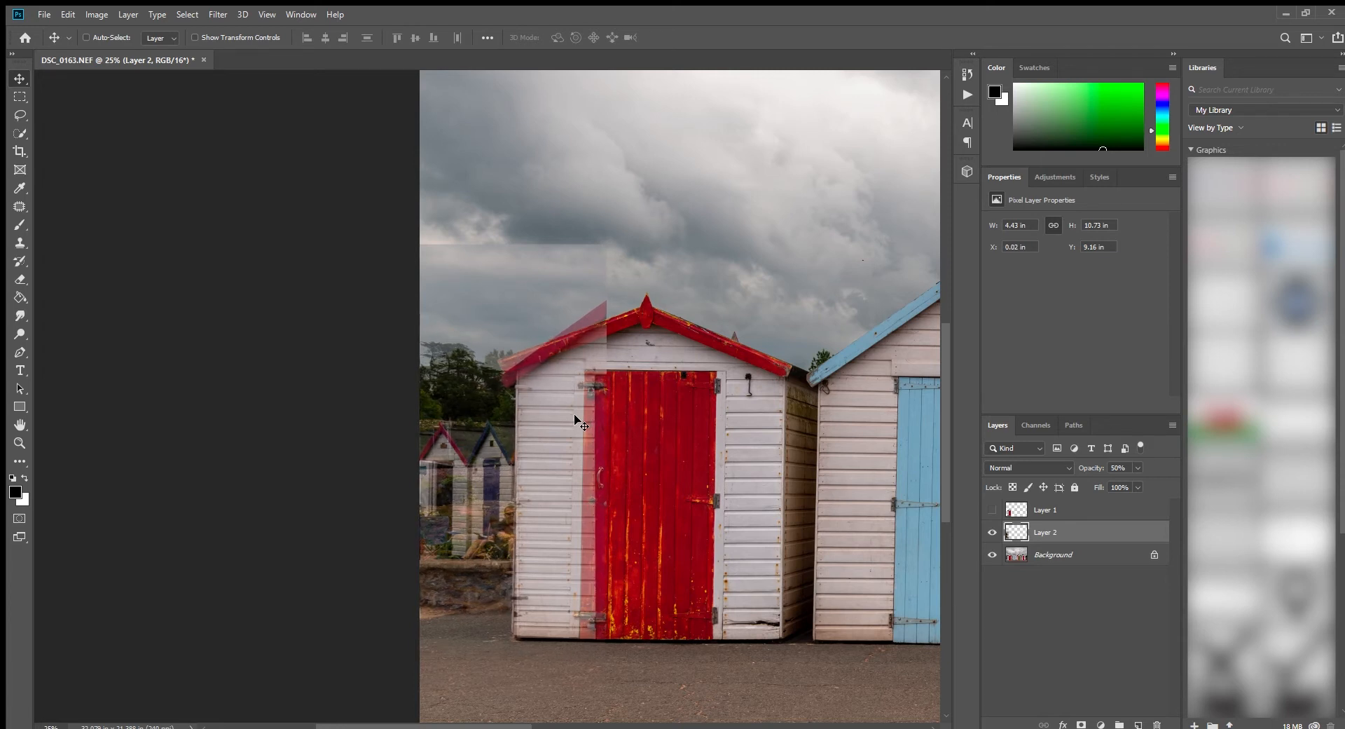
key(Left)
key(Left)
key(Left)
key(Left)
key(Left)
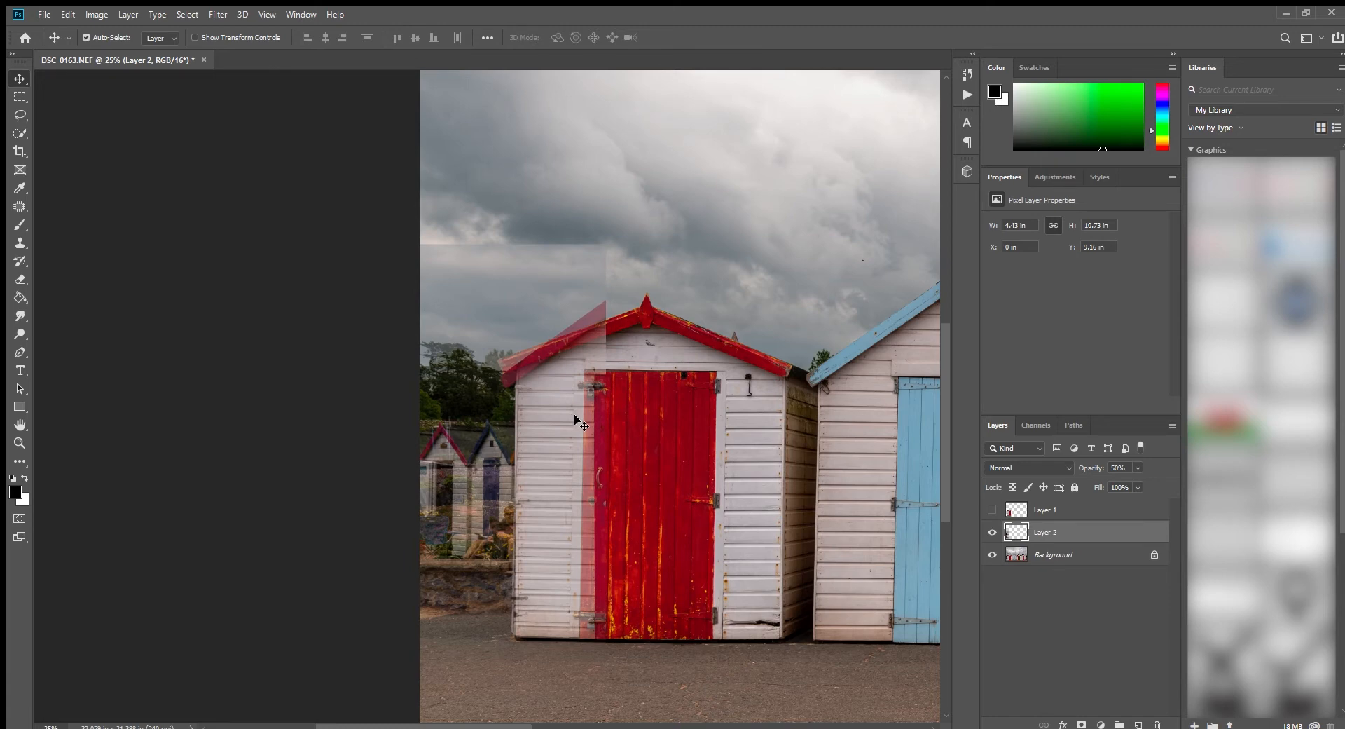
Step: Set Layer 2's opacity to 100% and show Layer 1
key(ctrl+minus)
key(ctrl+minus)
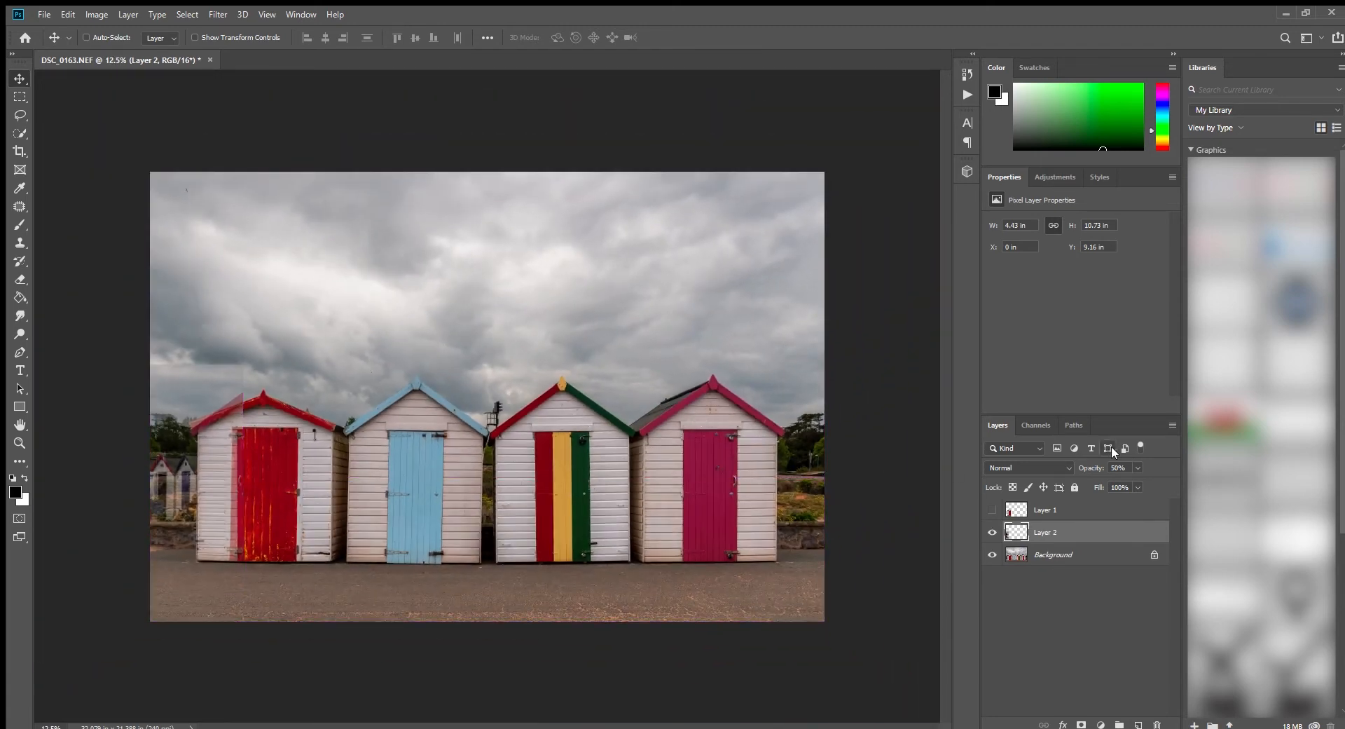
click(1114, 471)
text(100)
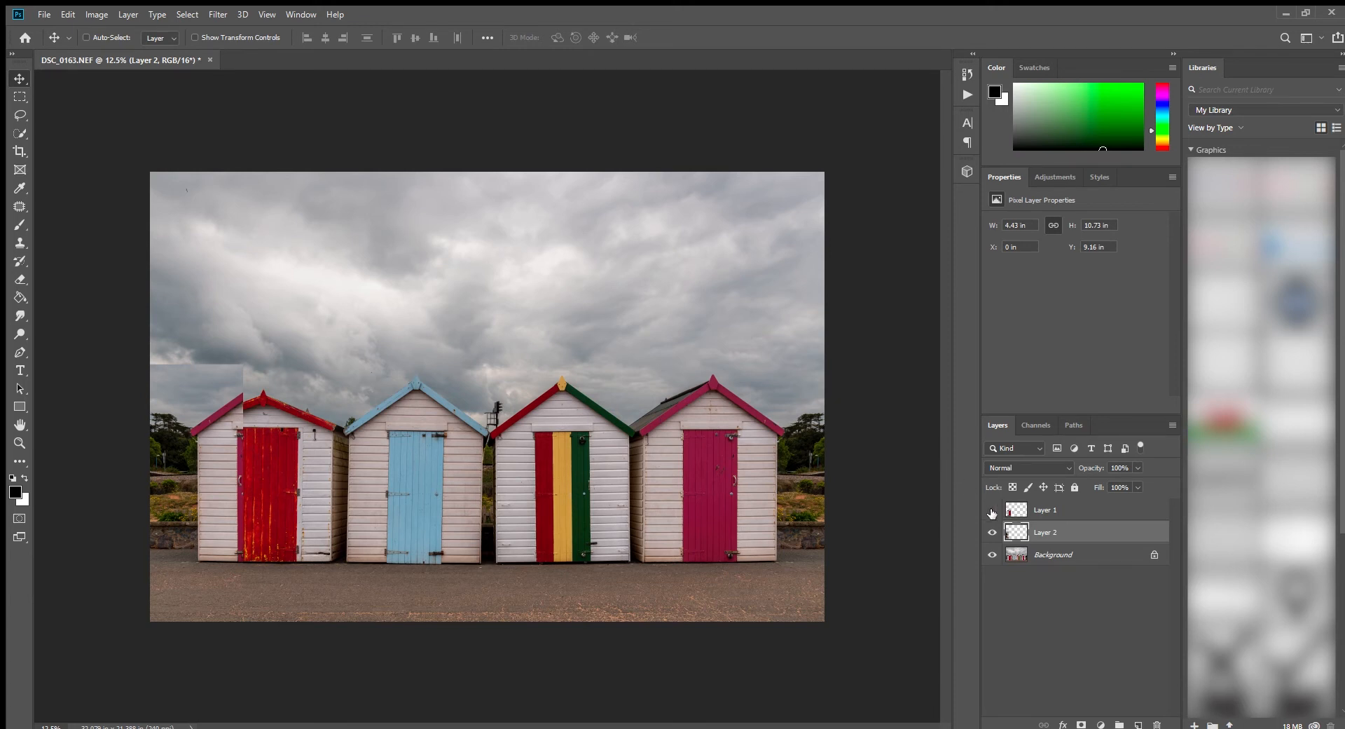
click(992, 510)
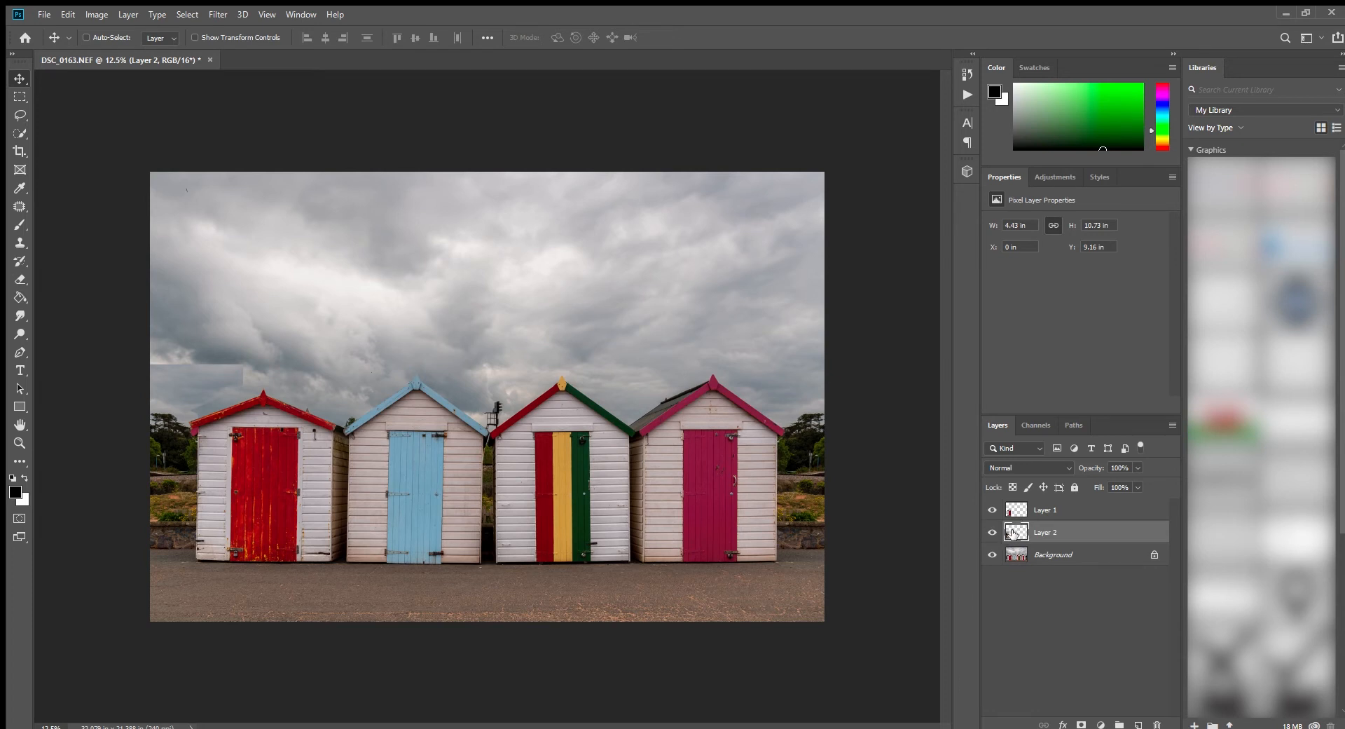
Step: Add a layer mask to Layer 2 and paint it black with an enlarged soft brush over the sky seam above the red-door hut
click(1081, 724)
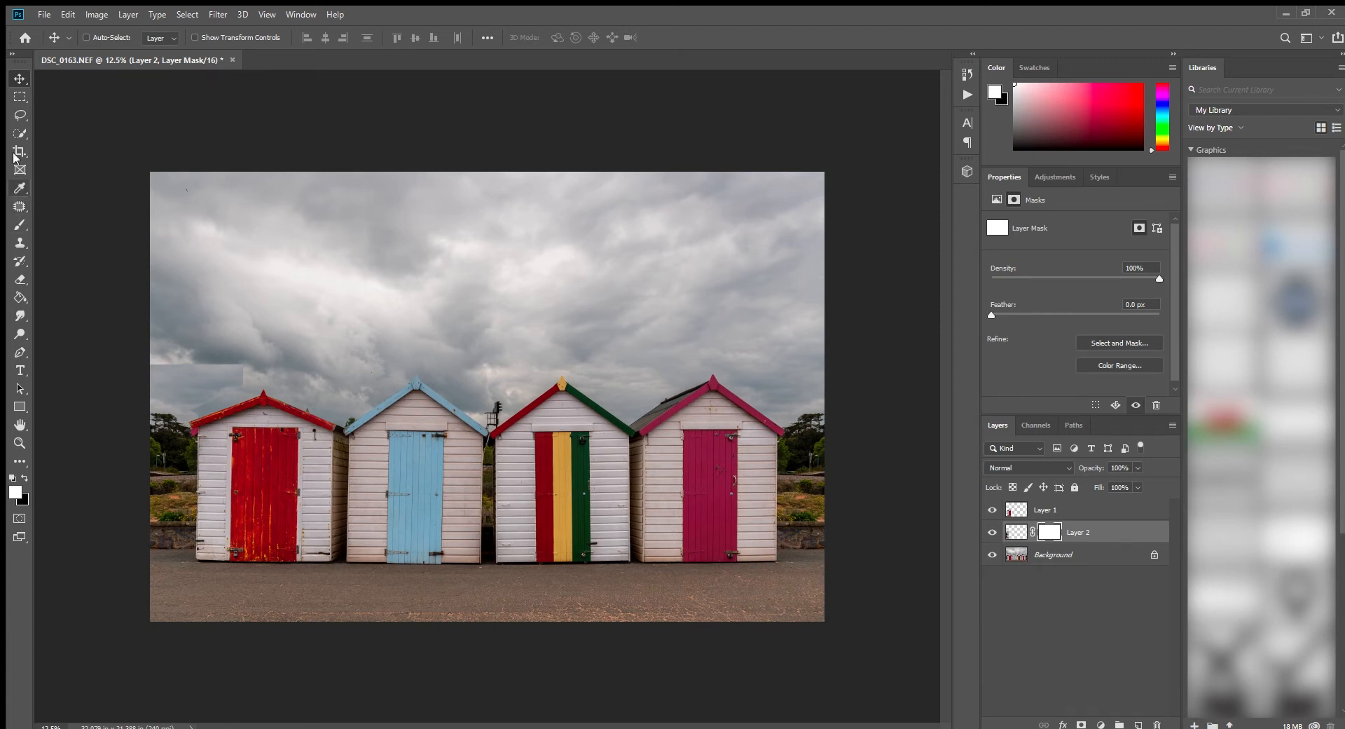
click(16, 225)
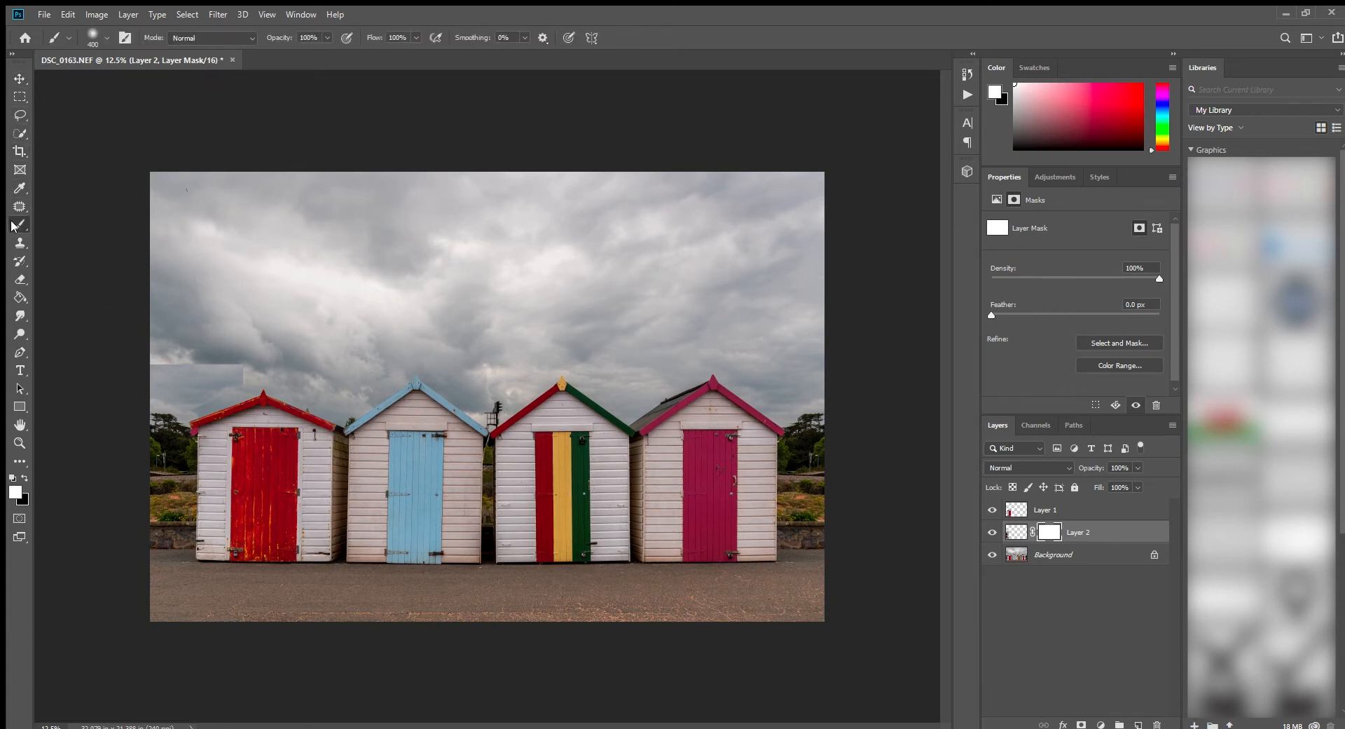
key(bracketright)
key(bracketright)
key(bracketright)
key(bracketright)
click(22, 476)
drag(173, 380, 260, 383)
Step: Reduce the brush to 250 px and paint black on Layer 2's mask to remove the pink roof remnant at the red-door hut's outer eave
key(bracketleft)
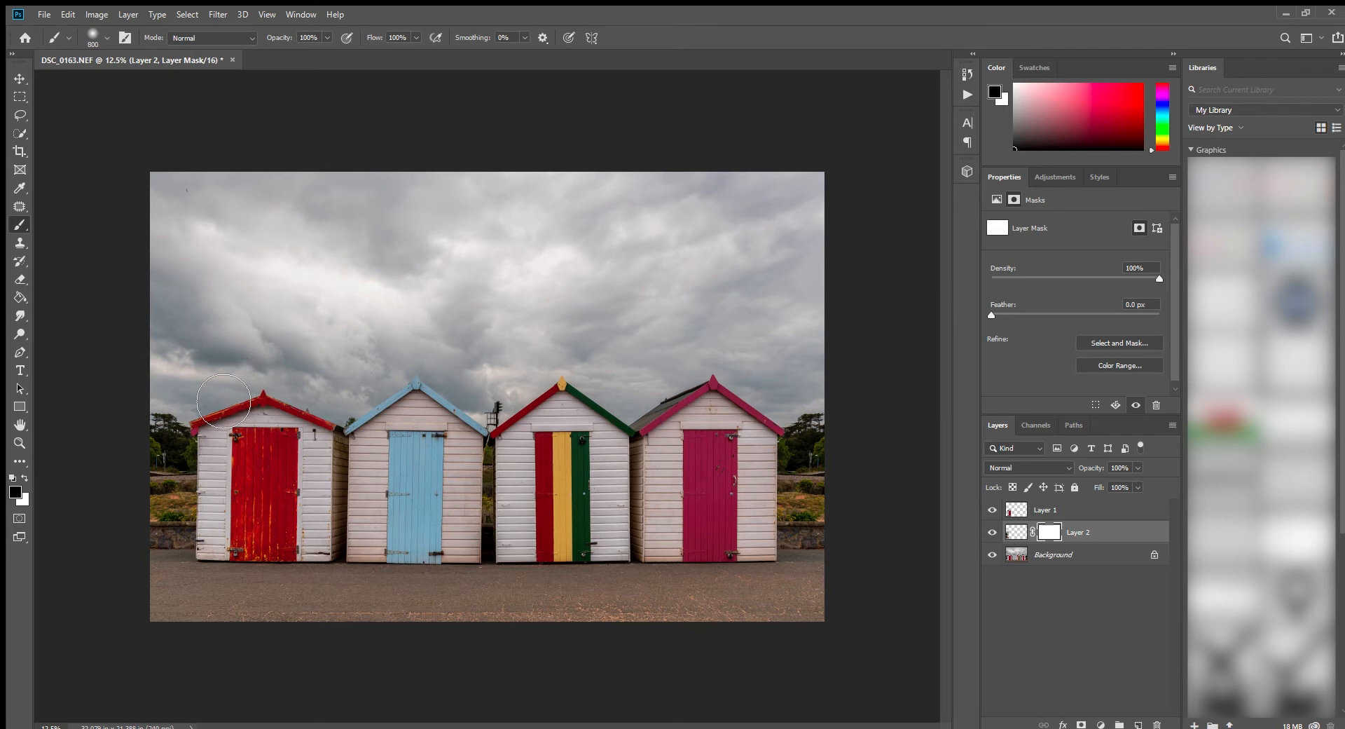
key(bracketleft)
key(bracketleft)
key(bracketleft)
key(bracketleft)
key(ctrl+plus)
key(ctrl+plus)
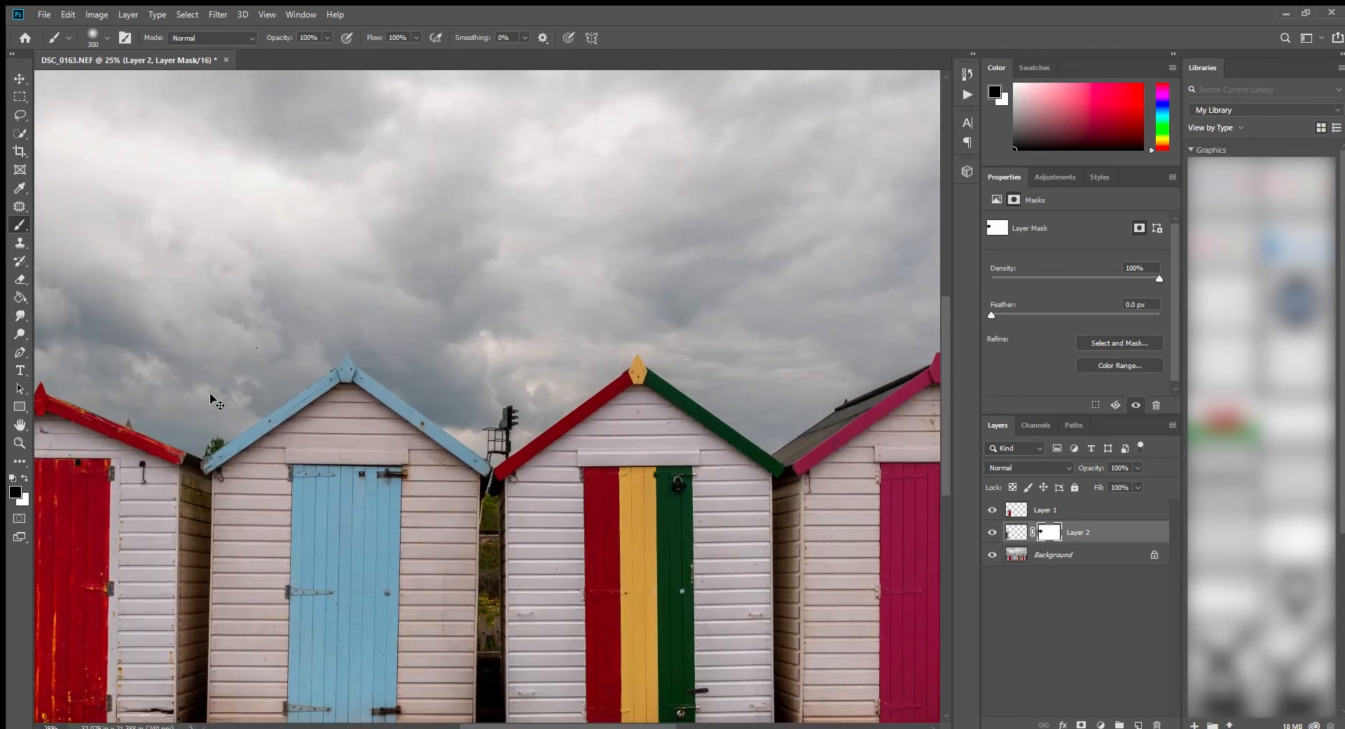
drag(164, 515, 646, 547)
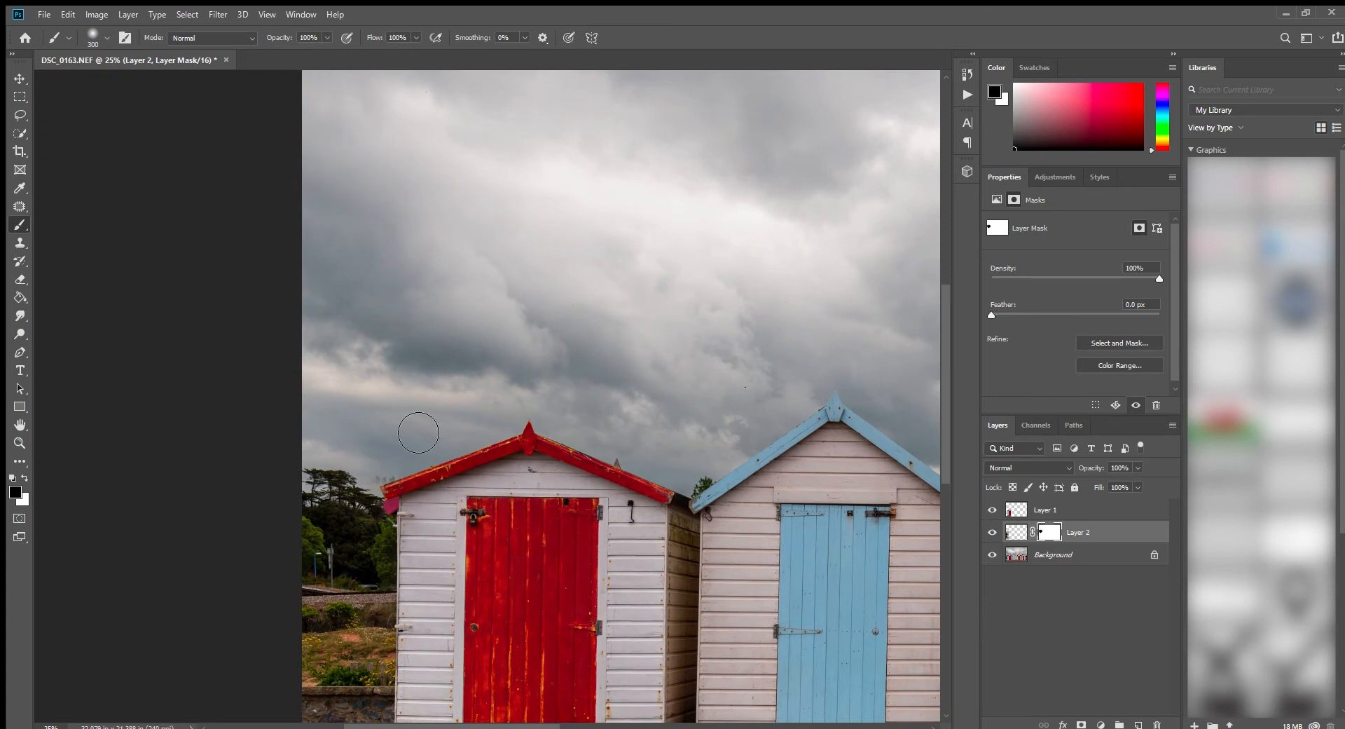
key(bracketleft)
click(24, 478)
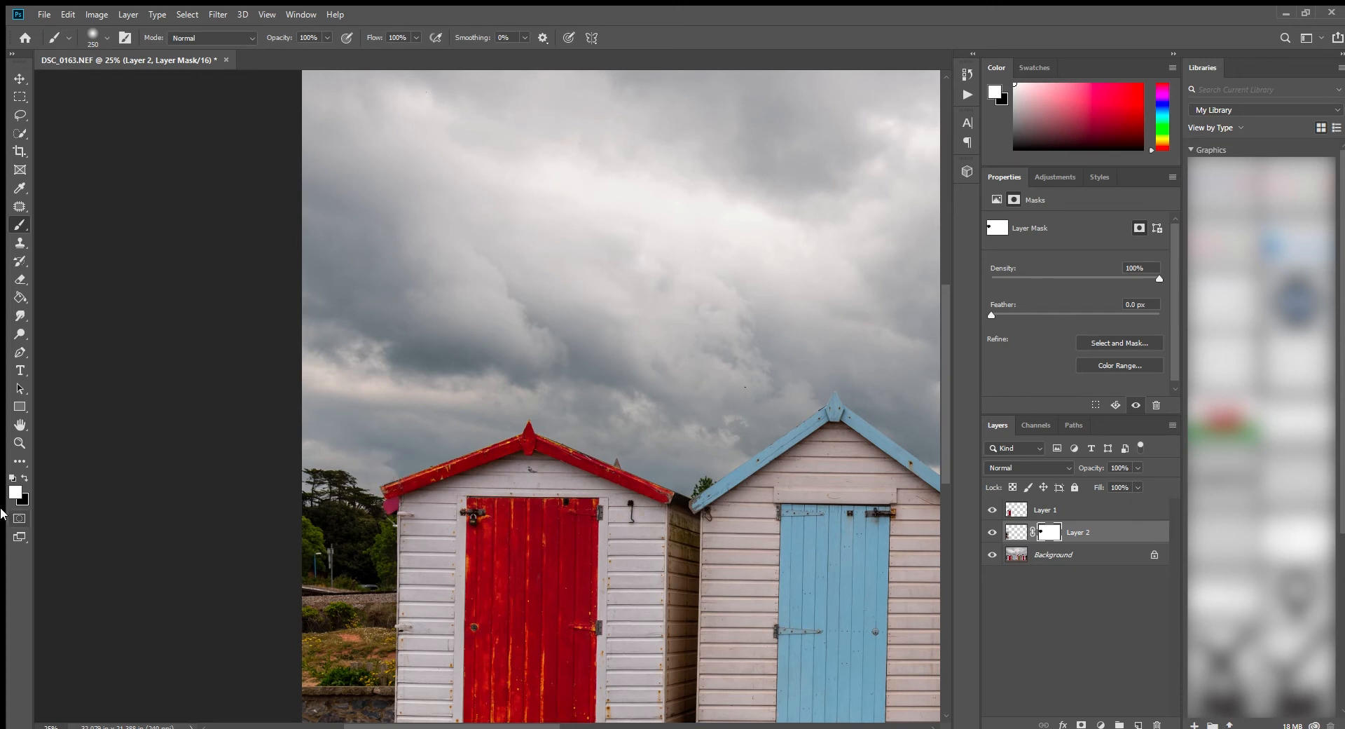
click(26, 478)
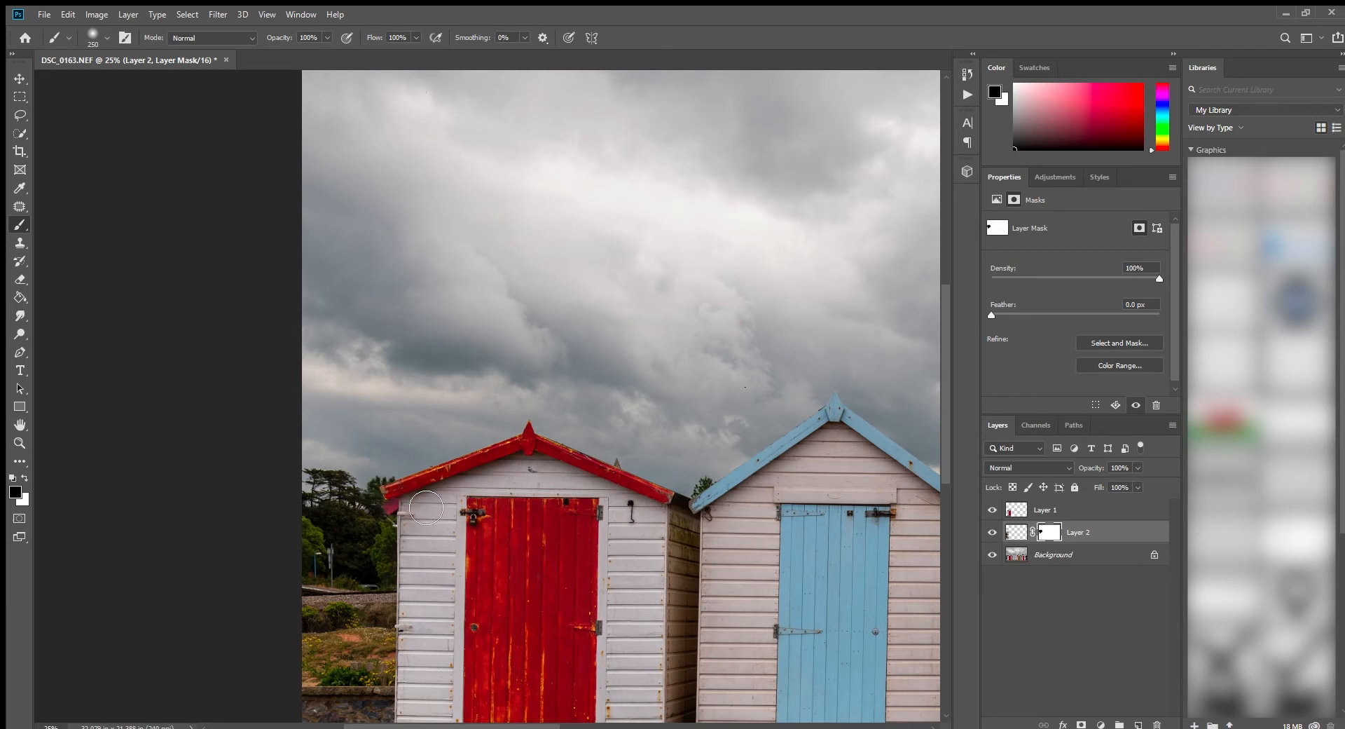
click(25, 478)
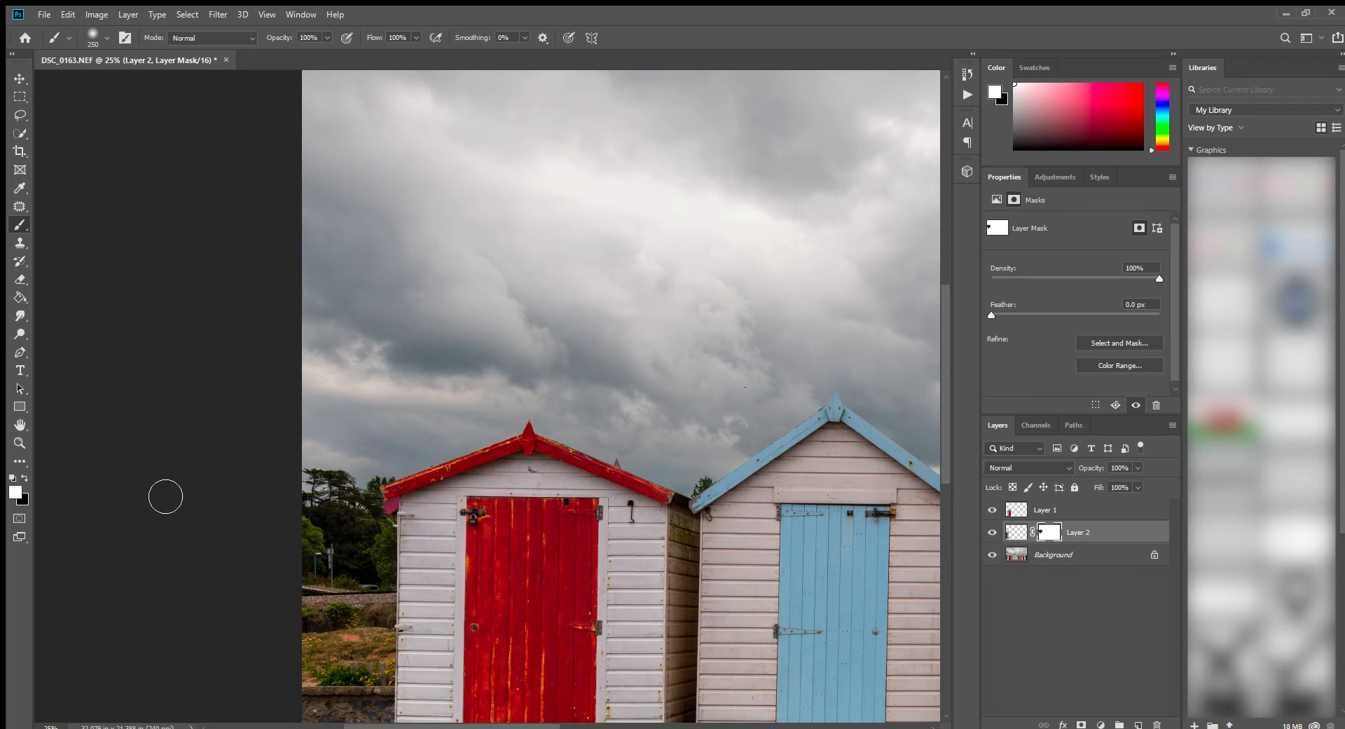
click(25, 478)
click(405, 520)
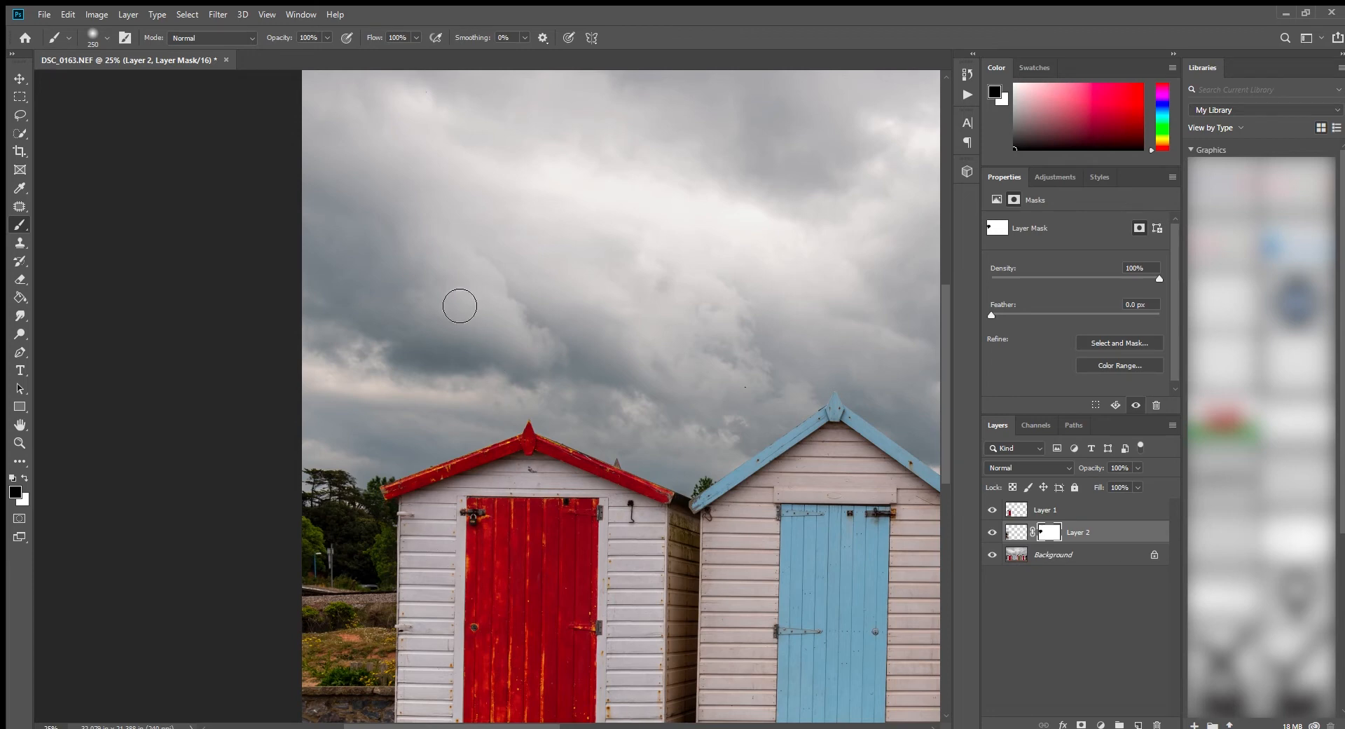
Step: On the Background layer, start a Pen path tracing the blue-door hut's roof edge down to the gap beside the striped-door hut
key(ctrl+minus)
key(ctrl+minus)
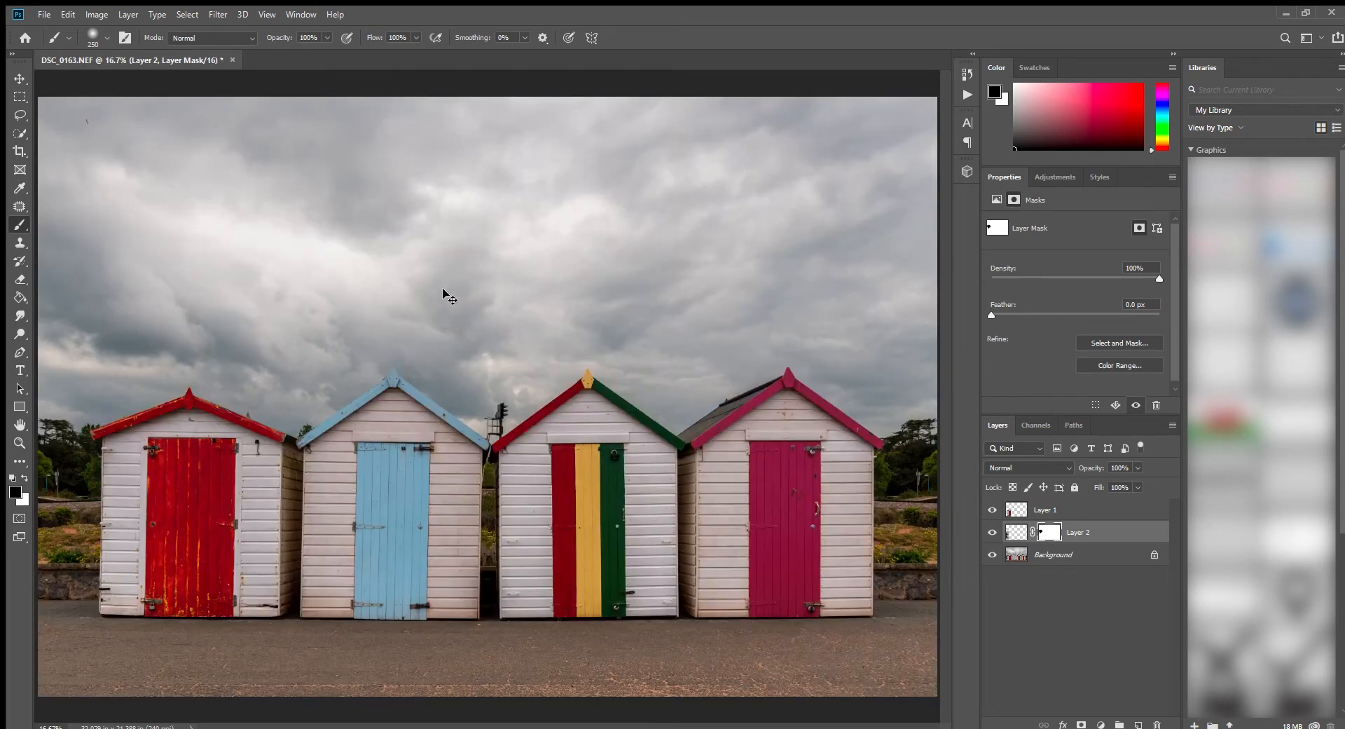
key(ctrl+minus)
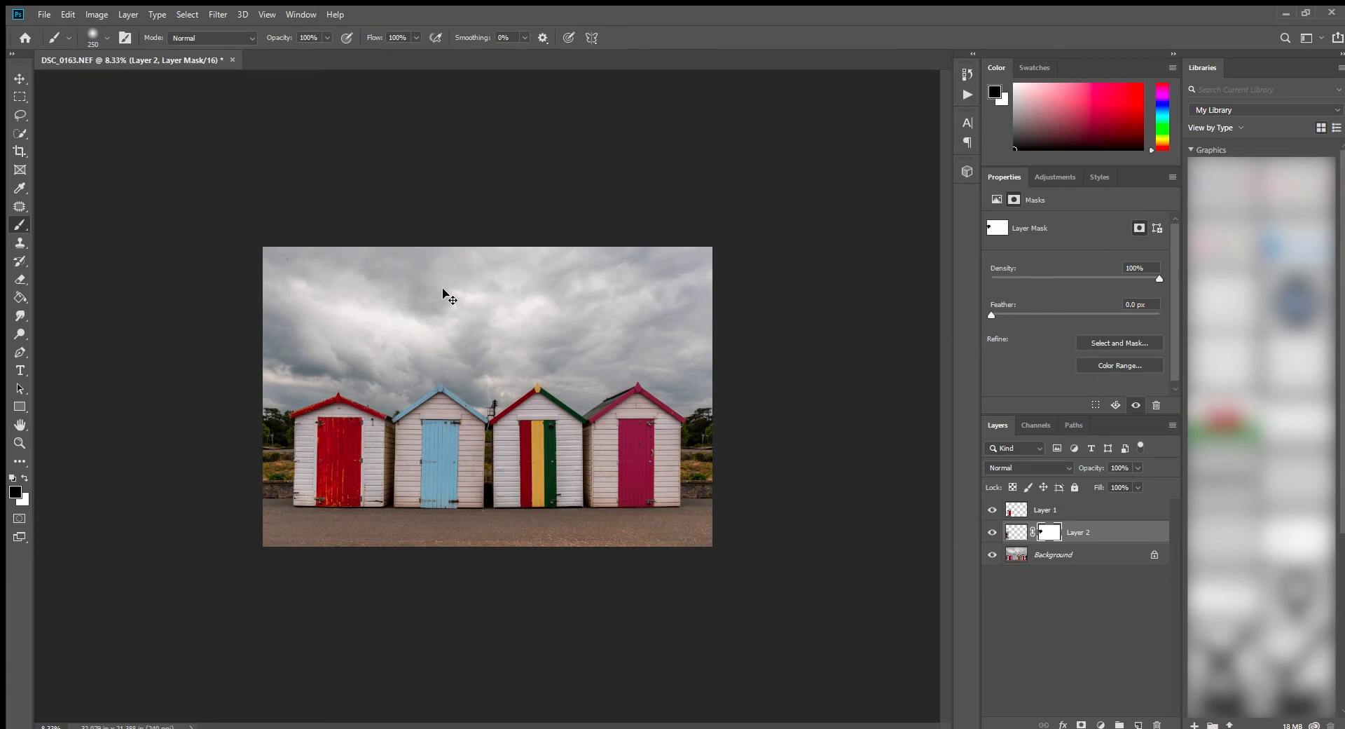
key(ctrl+plus)
key(ctrl+plus)
key(ctrl+plus)
key(ctrl+plus)
key(ctrl+plus)
key(ctrl+plus)
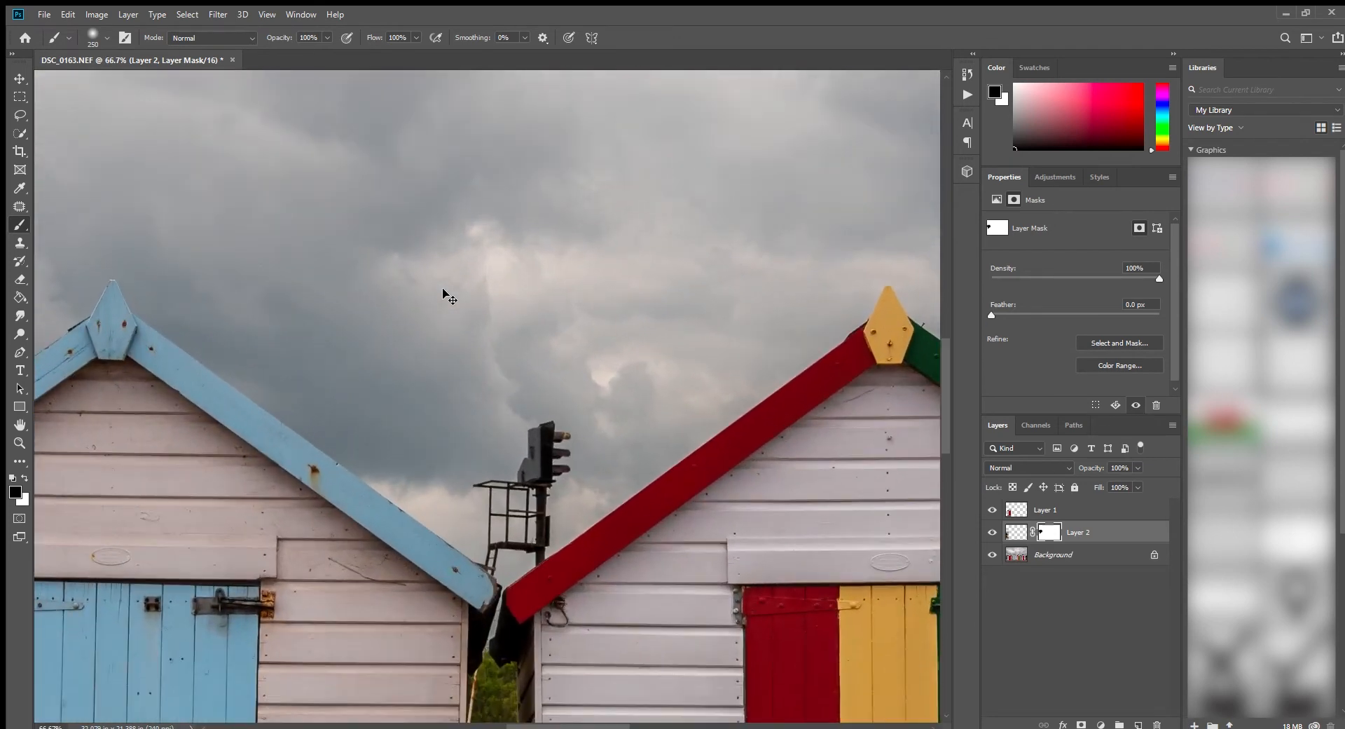
click(1017, 555)
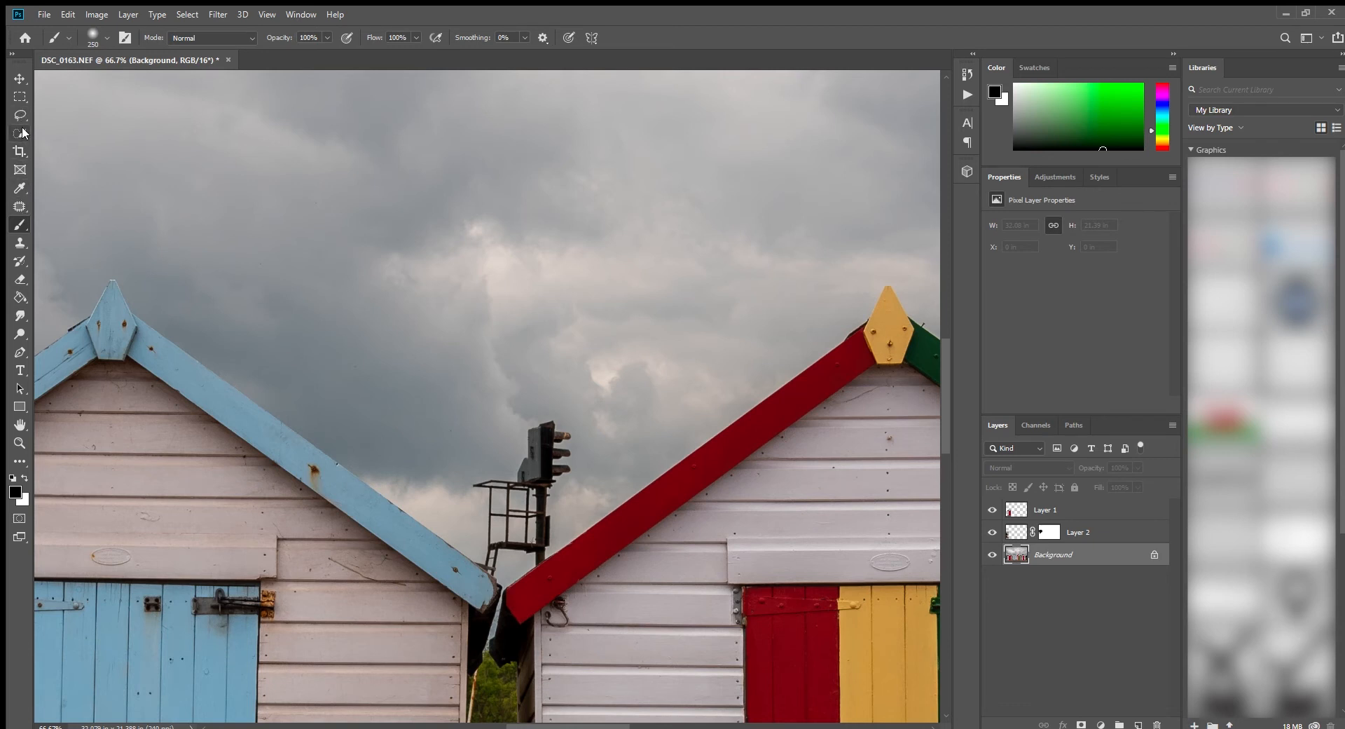
click(15, 352)
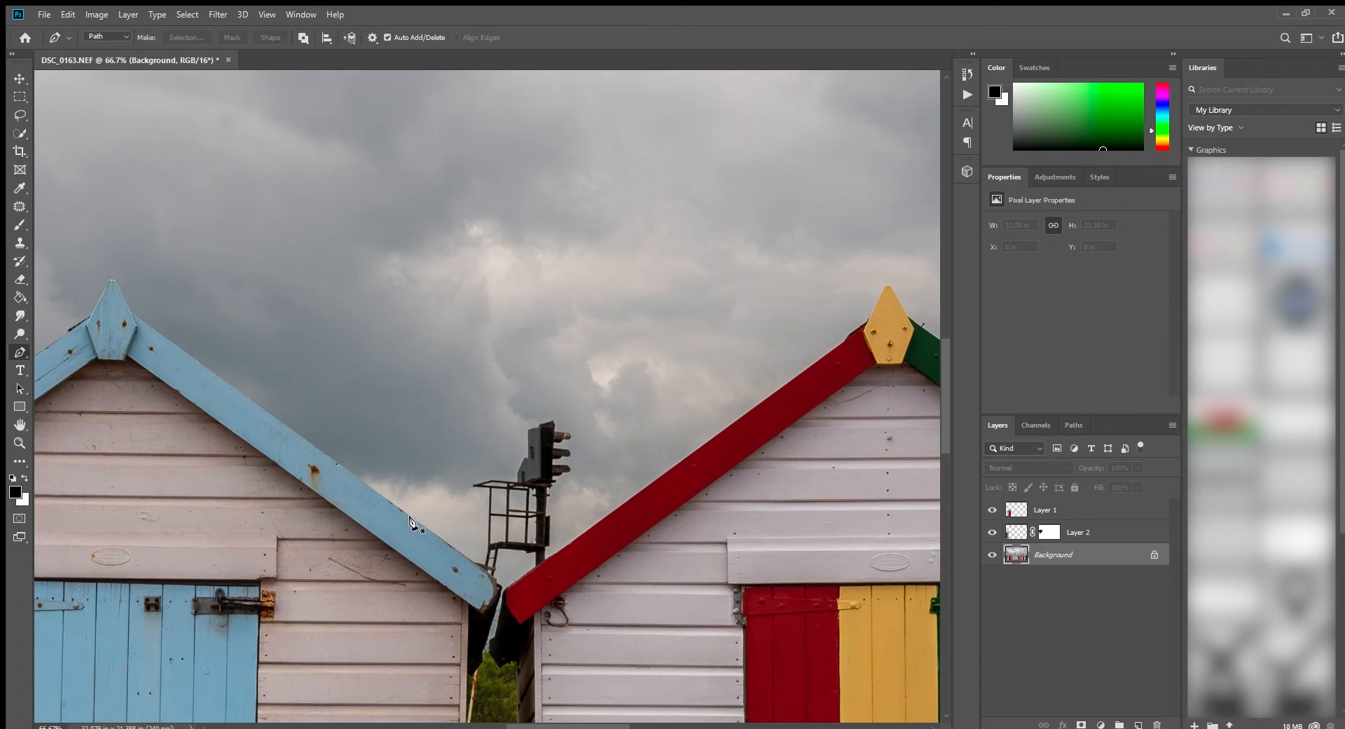
click(377, 493)
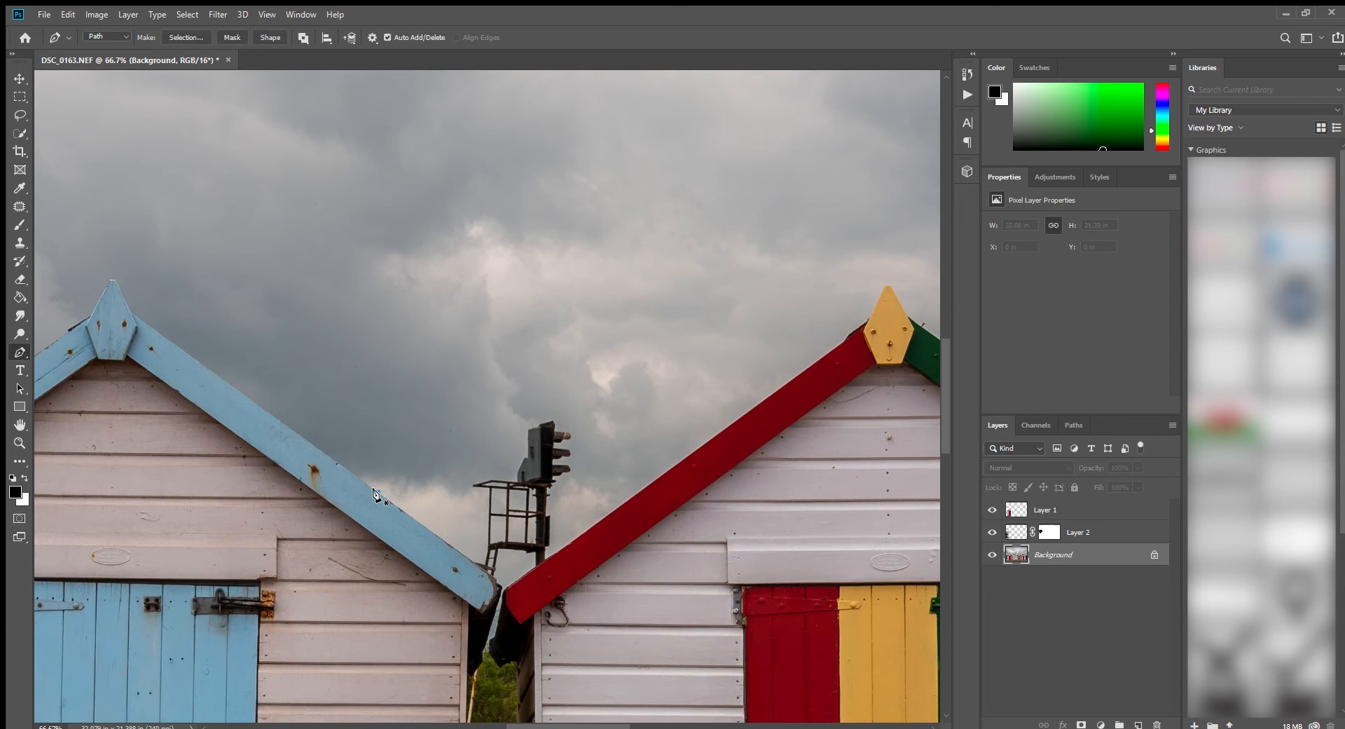
click(428, 528)
click(448, 544)
click(467, 557)
click(484, 569)
click(496, 579)
click(504, 588)
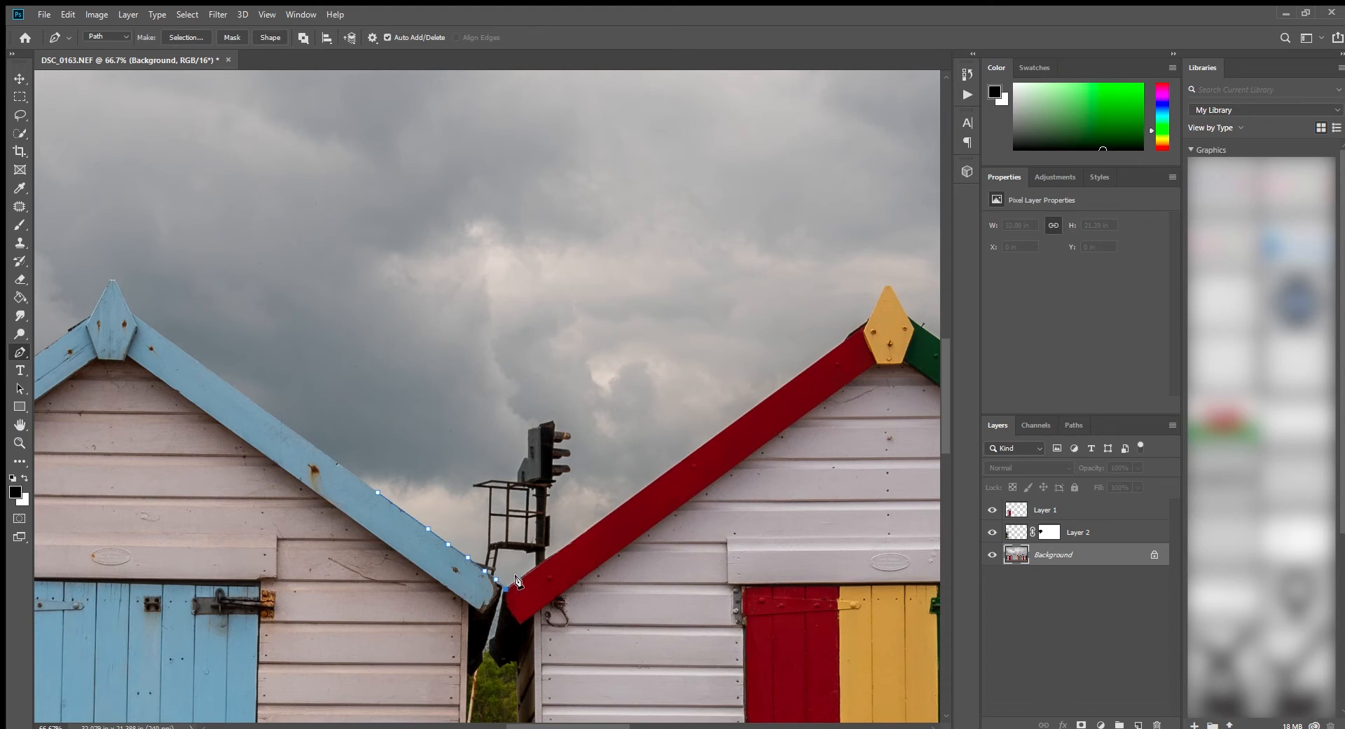
Step: Continue the path up along the red roof edge of the striped-door hut, past the railway signal
click(547, 559)
click(556, 553)
click(574, 540)
click(602, 518)
click(620, 505)
click(643, 490)
click(658, 477)
click(681, 463)
Step: Close the path around the front walls of both huts and load the work path as a selection
click(766, 592)
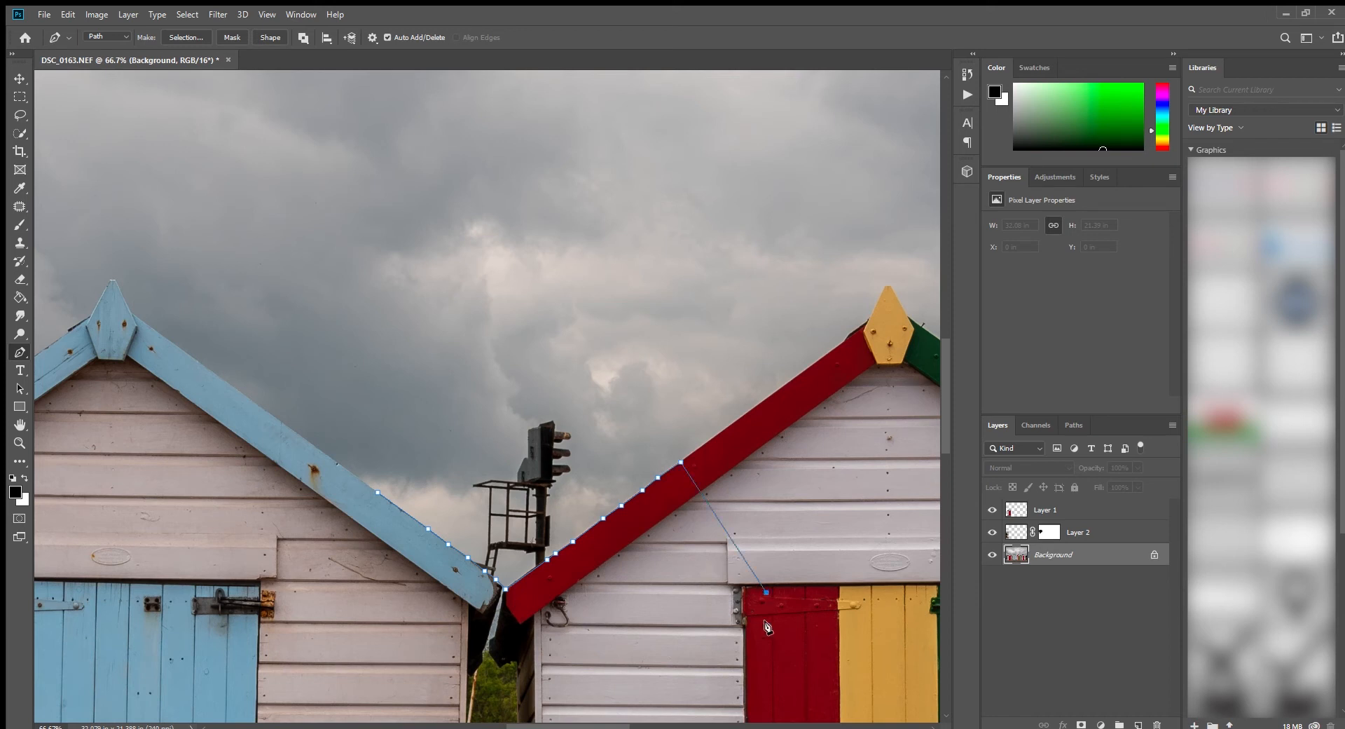
click(777, 675)
click(312, 702)
click(203, 692)
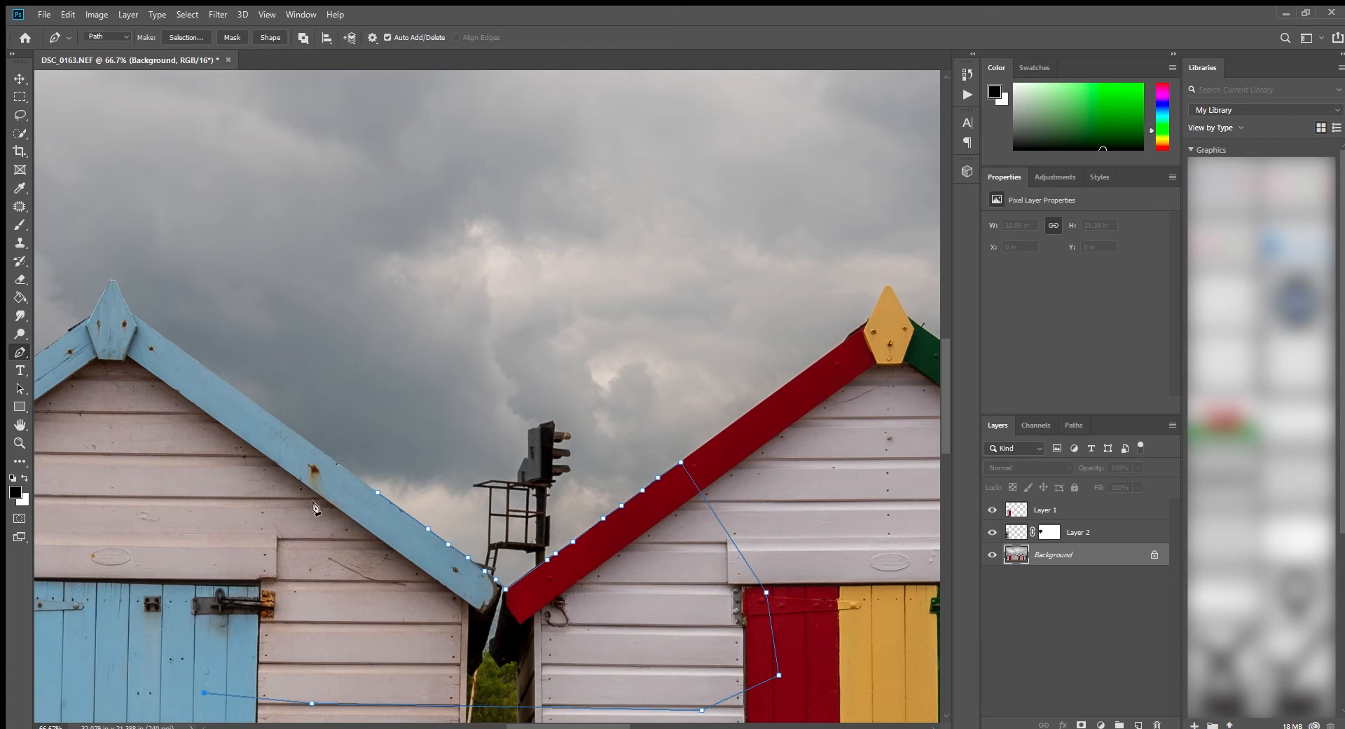
click(375, 491)
click(1074, 425)
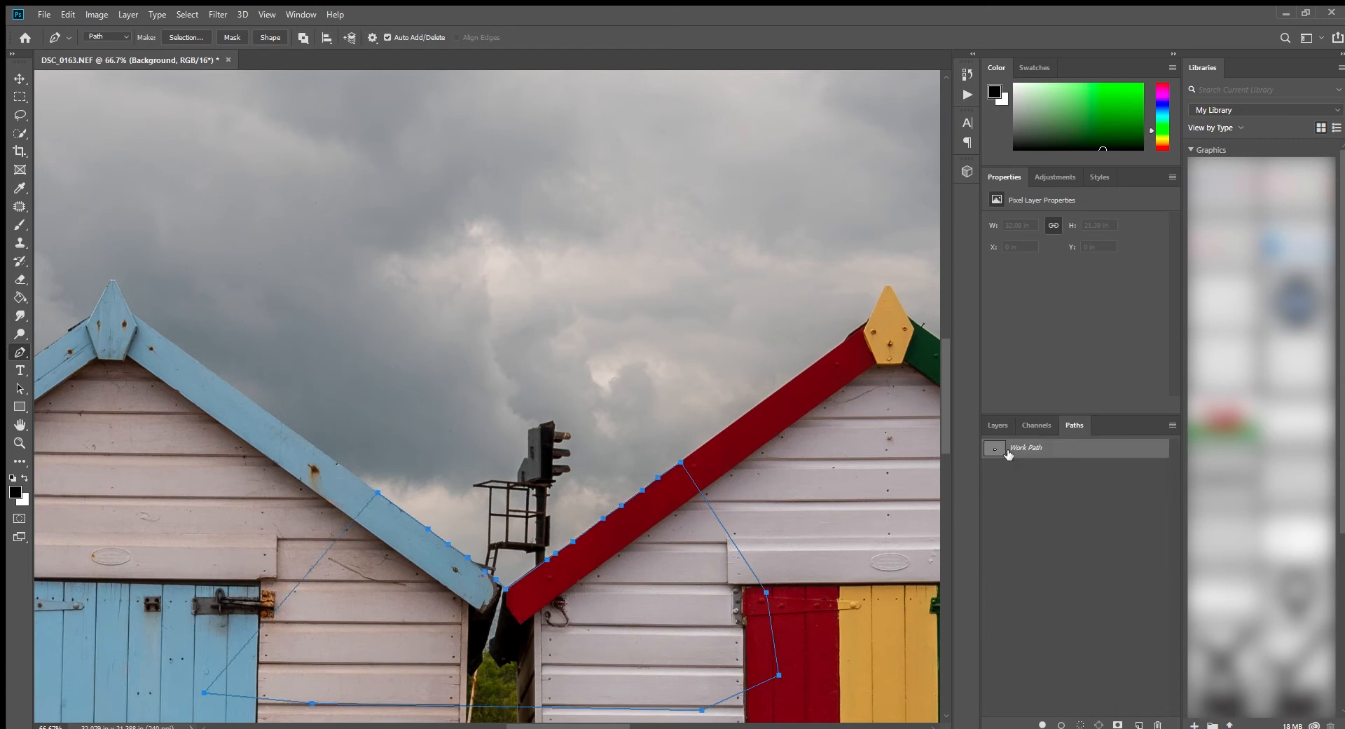
click(1082, 724)
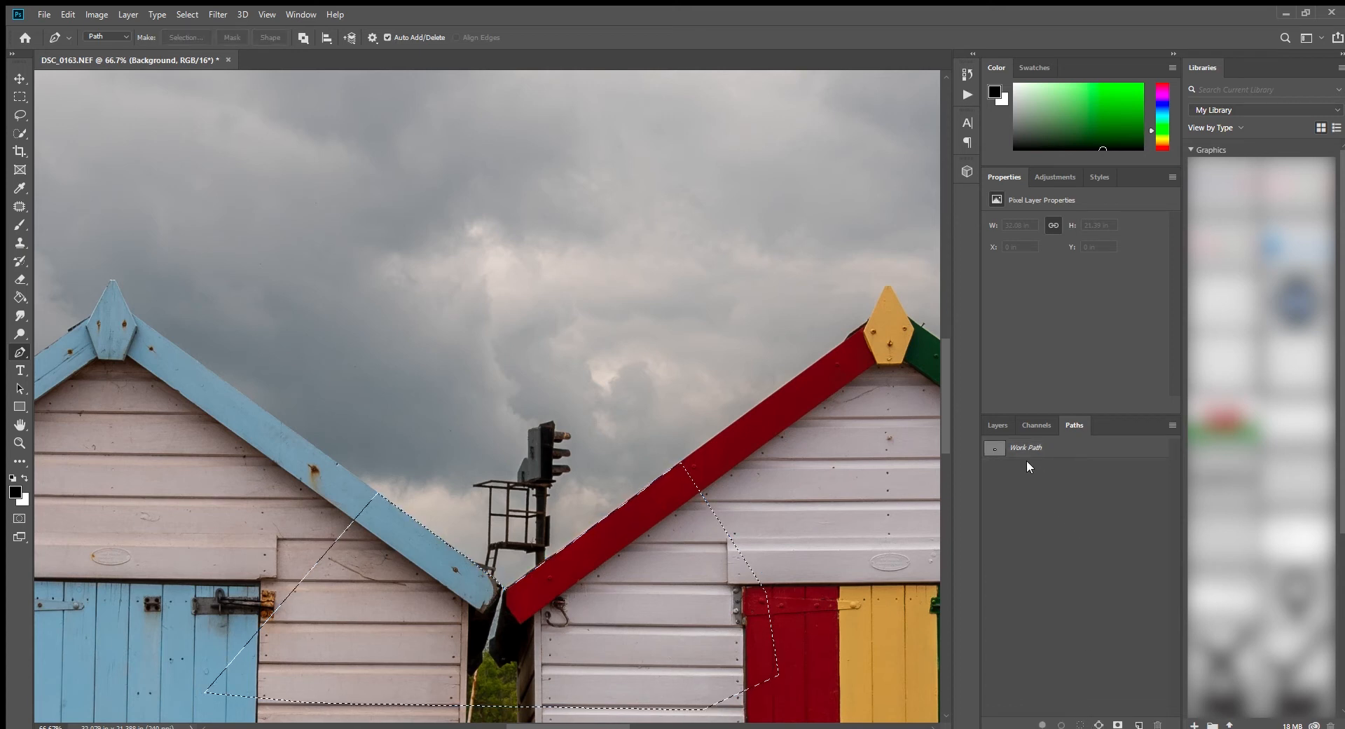
Step: Copy the selected hut area from Background to a new layer and place that layer directly above Layer 2
click(995, 424)
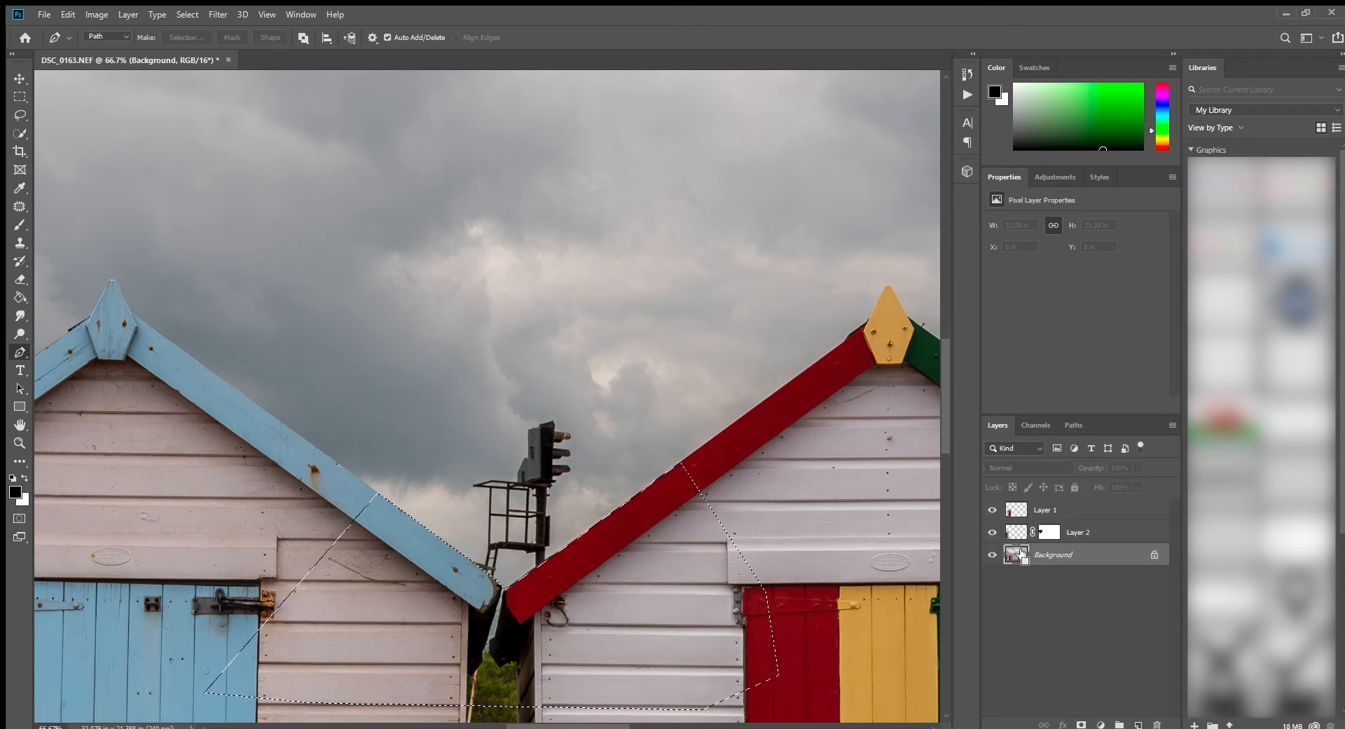
key(ctrl+j)
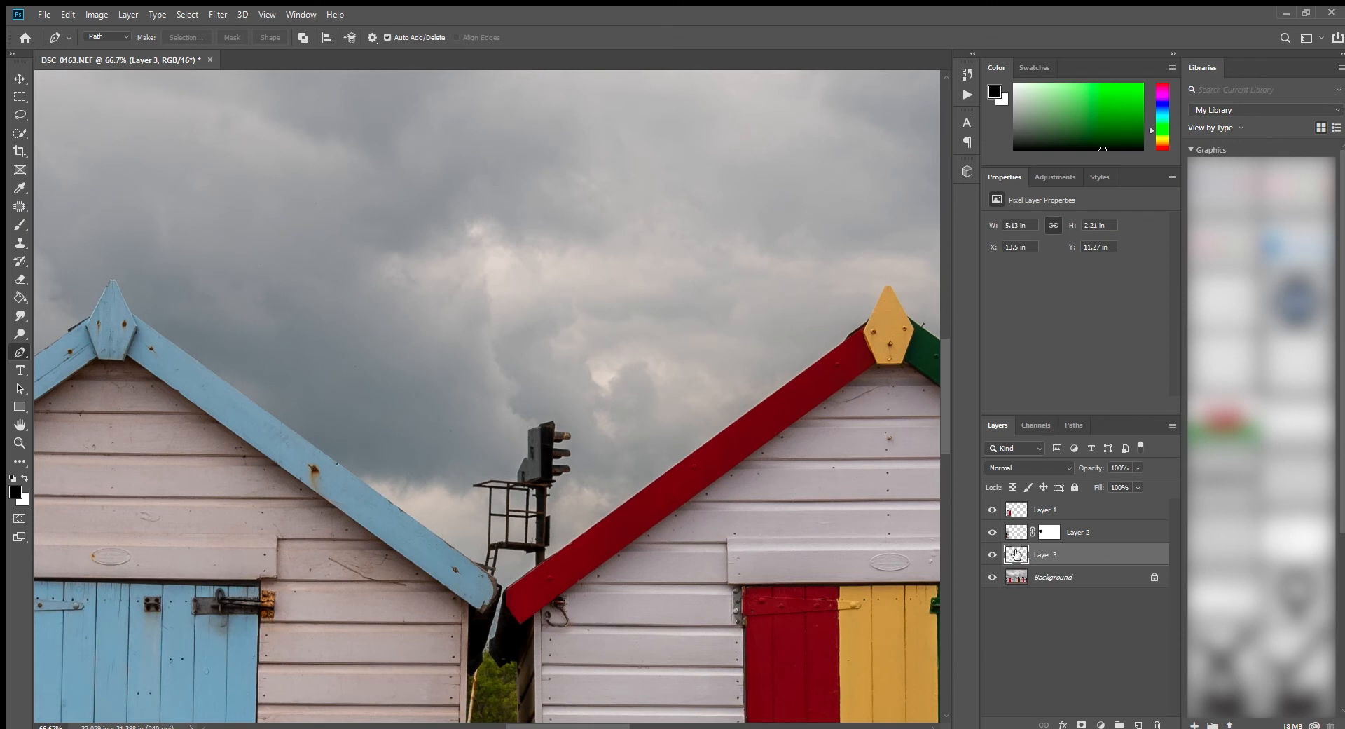
drag(1016, 554, 1021, 526)
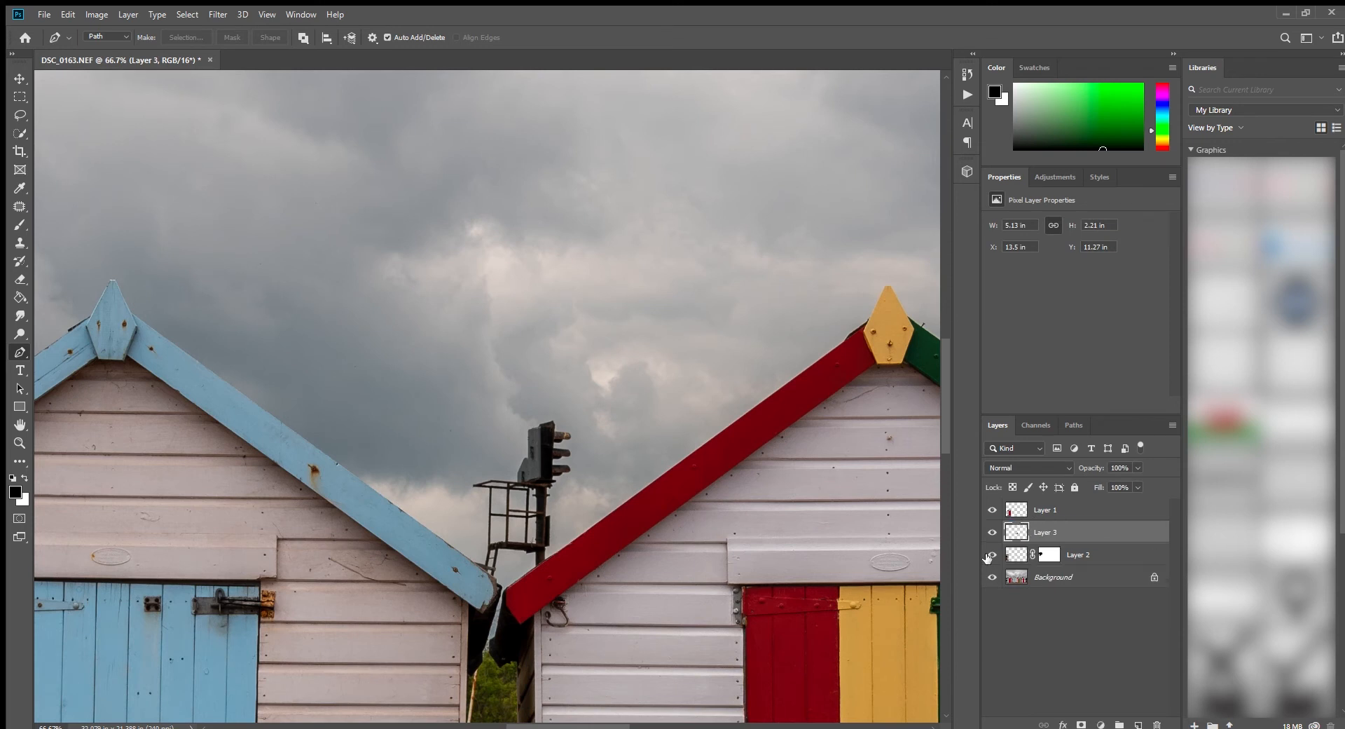
Step: Lasso the railway signal between the huts on Background, remove it with Content-Aware Fill output to a new layer, and deselect
click(1018, 577)
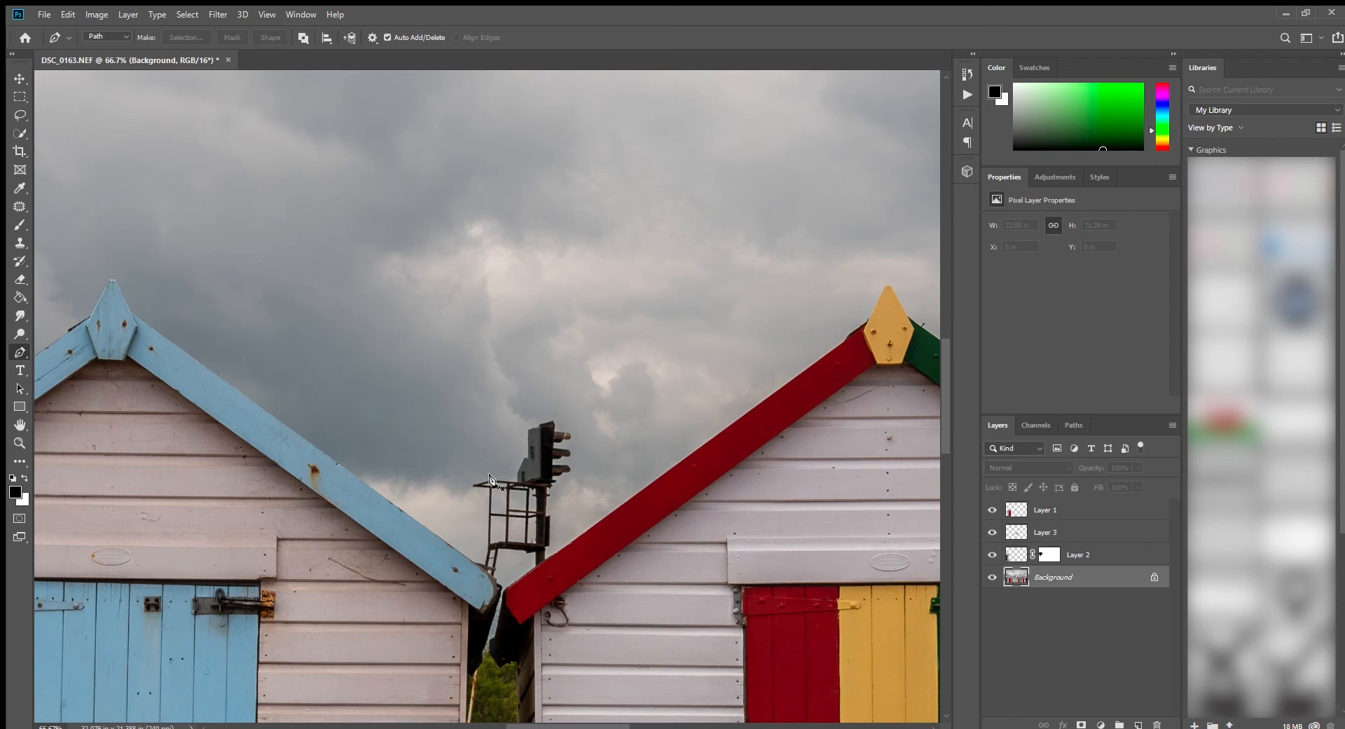
click(16, 116)
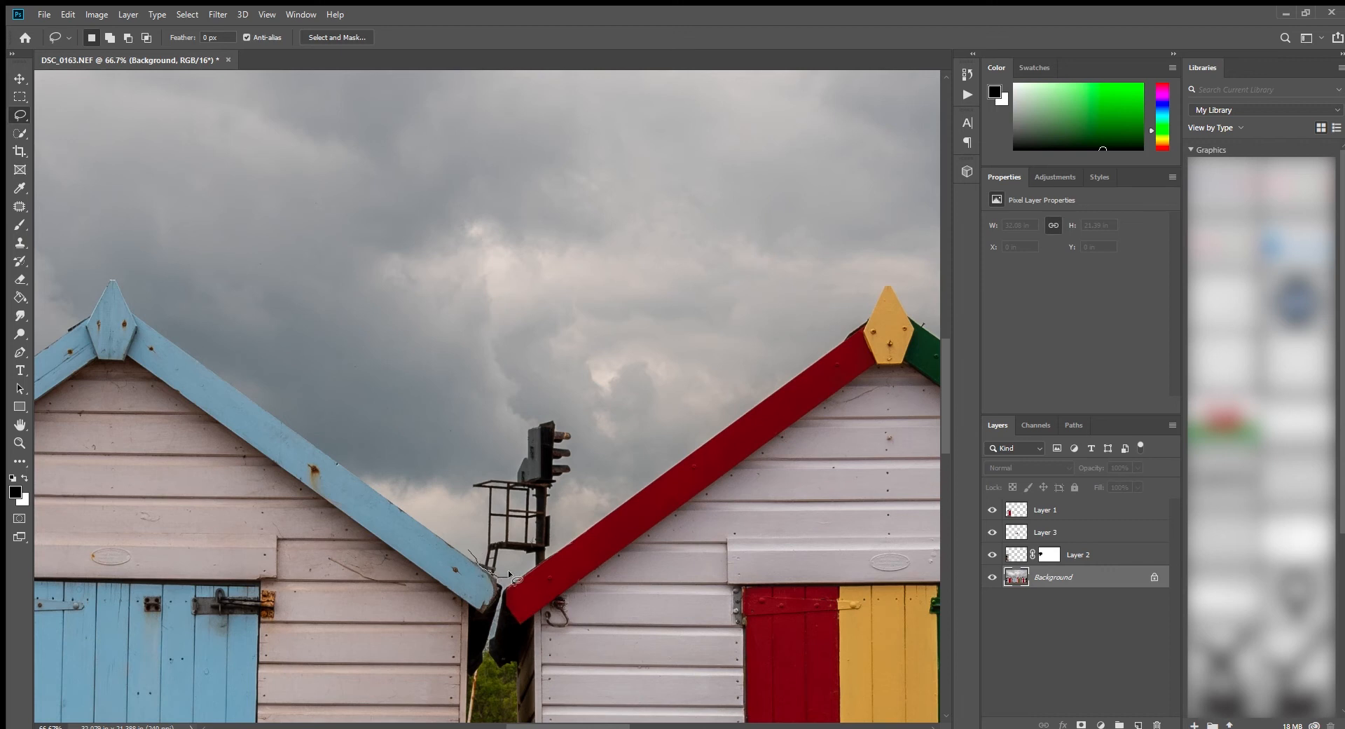
mouse_move(524, 565)
mouse_down()
mouse_move(582, 450)
mouse_move(578, 416)
mouse_move(550, 399)
mouse_move(505, 411)
mouse_move(477, 459)
mouse_up()
drag(462, 520, 475, 566)
click(87, 259)
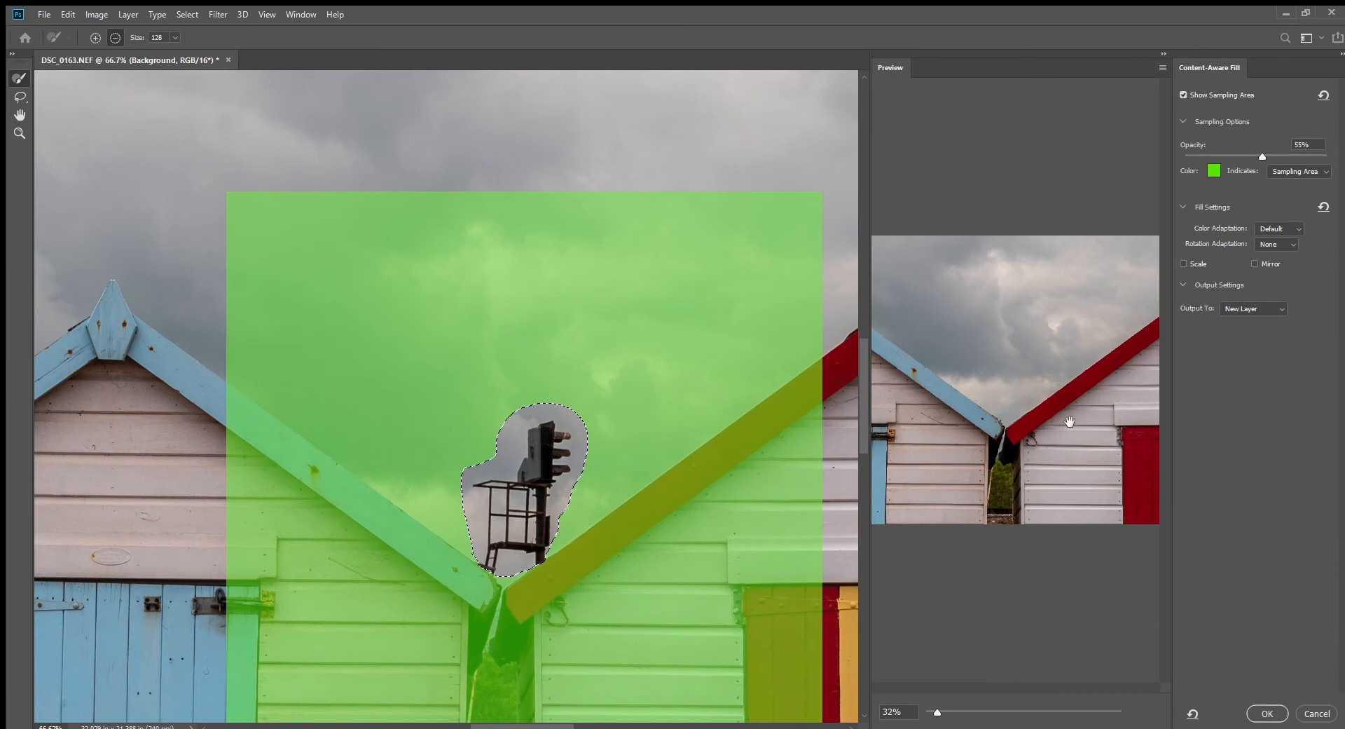
click(1261, 712)
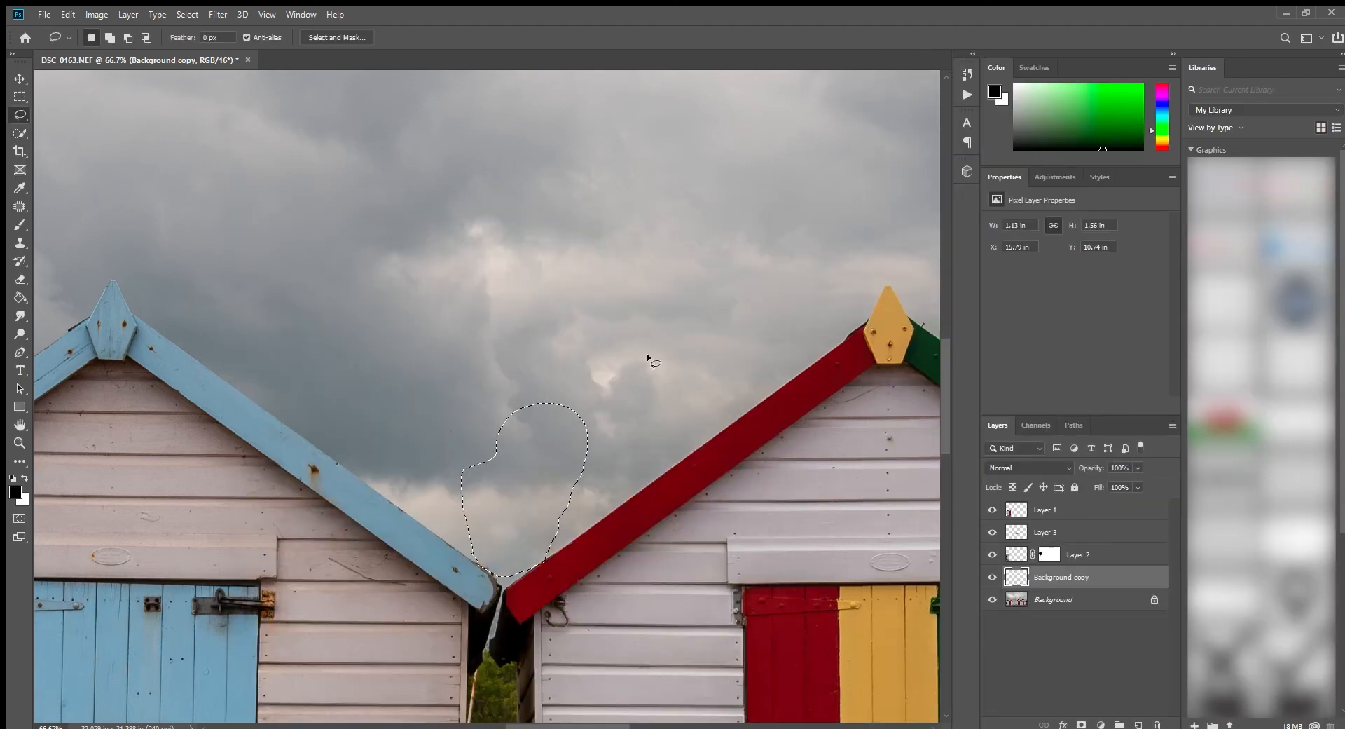
key(ctrl+d)
Step: Patch the bird and the small dark speck out of the cloudy sky on the Background layer
key(ctrl+minus)
key(ctrl+minus)
key(ctrl+minus)
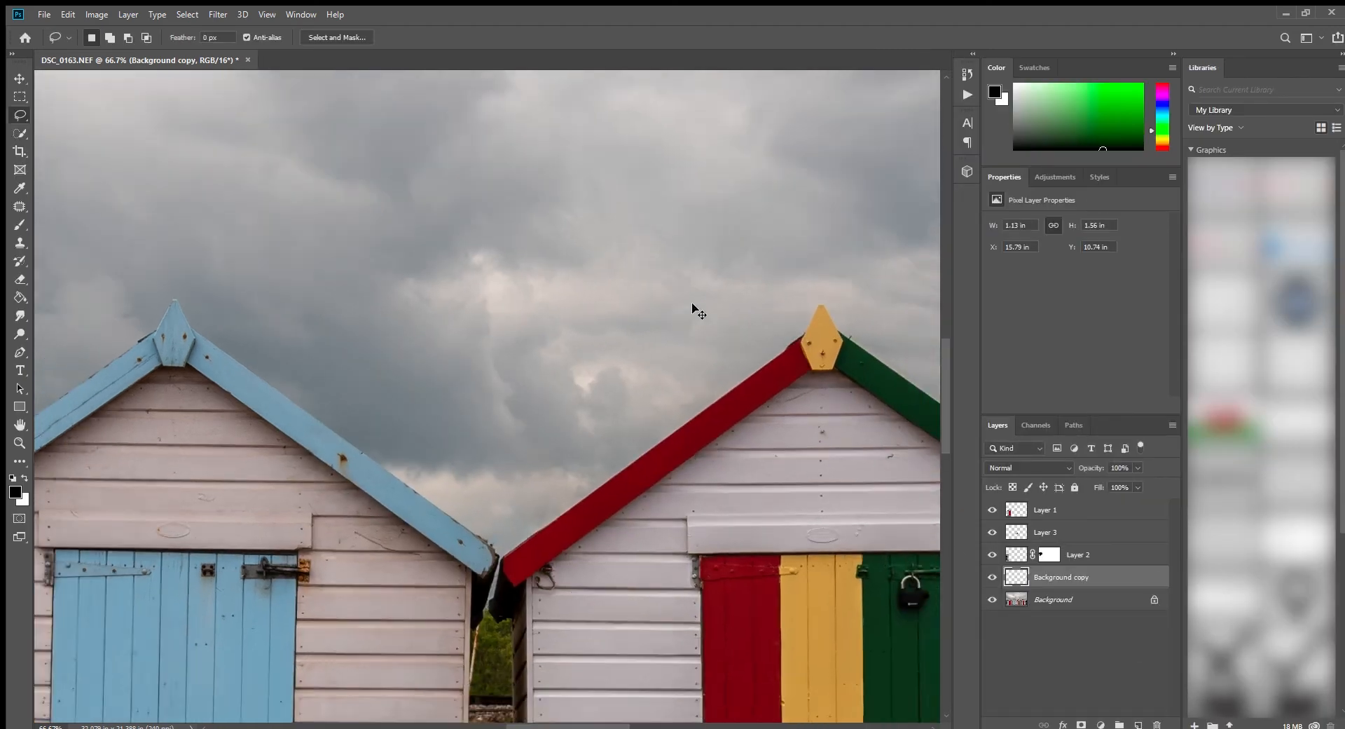
key(ctrl+minus)
key(ctrl+minus)
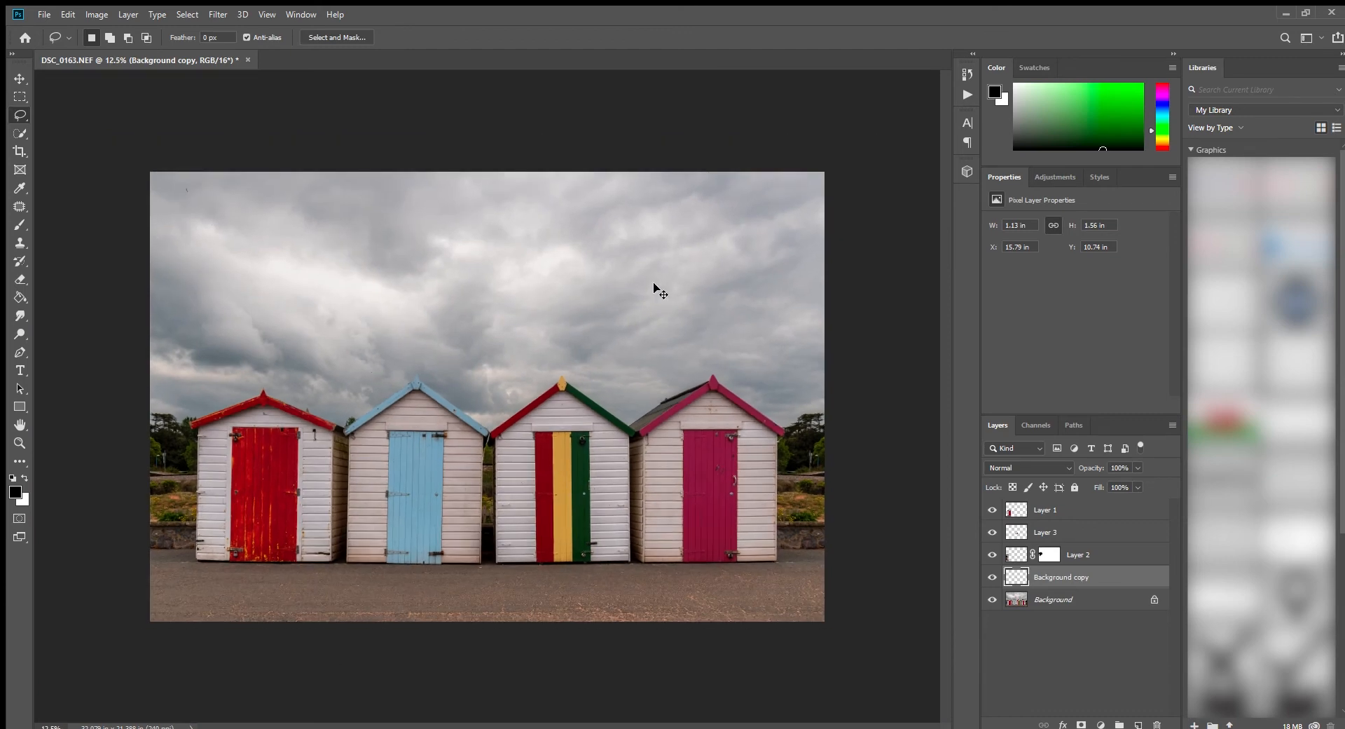
key(ctrl+plus)
key(ctrl+plus)
key(ctrl+plus)
key(ctrl+plus)
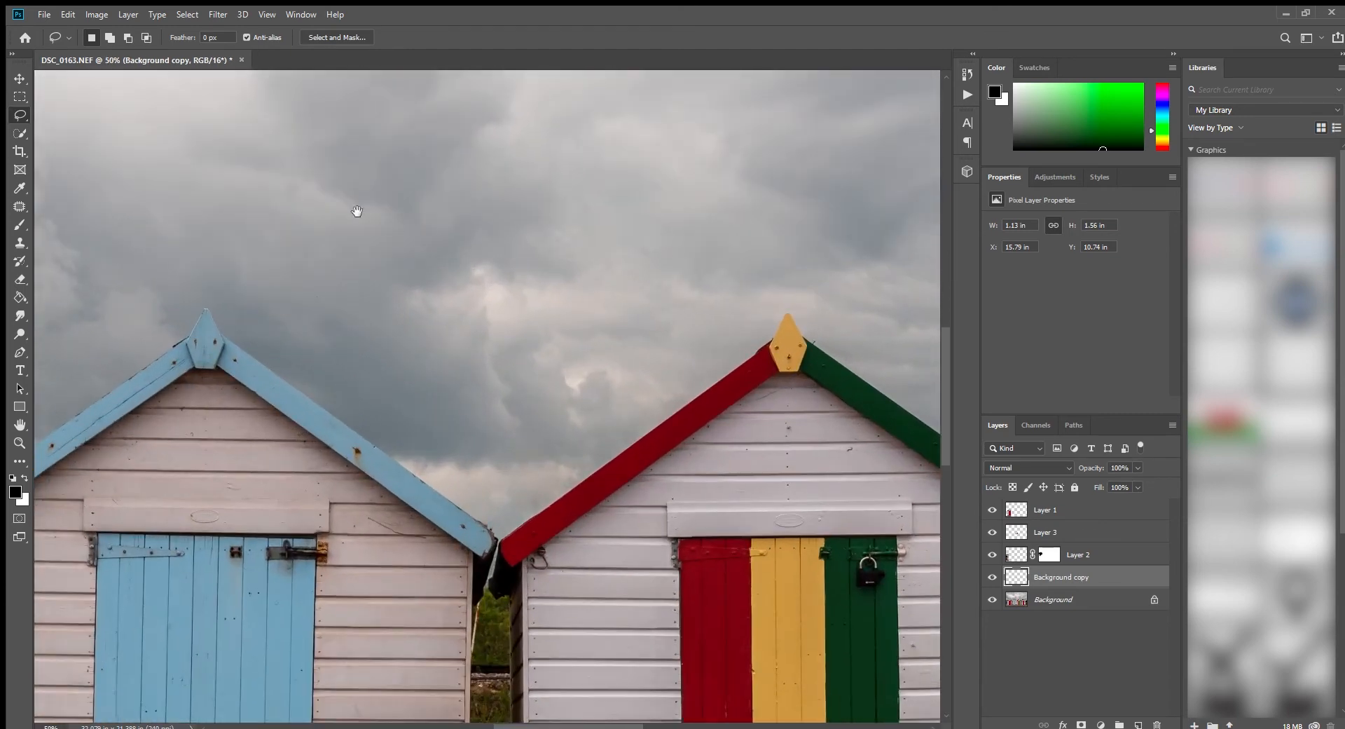
drag(356, 211, 570, 495)
drag(318, 258, 561, 456)
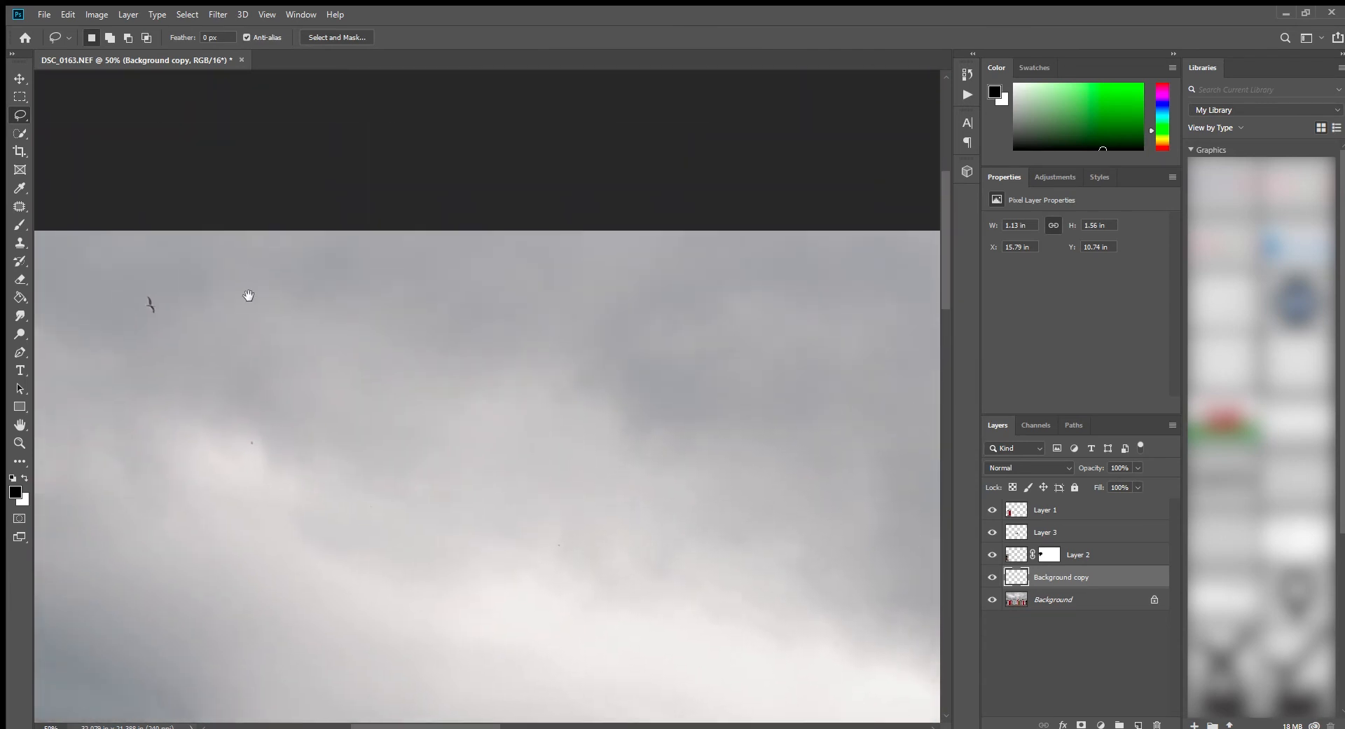
drag(249, 295, 291, 336)
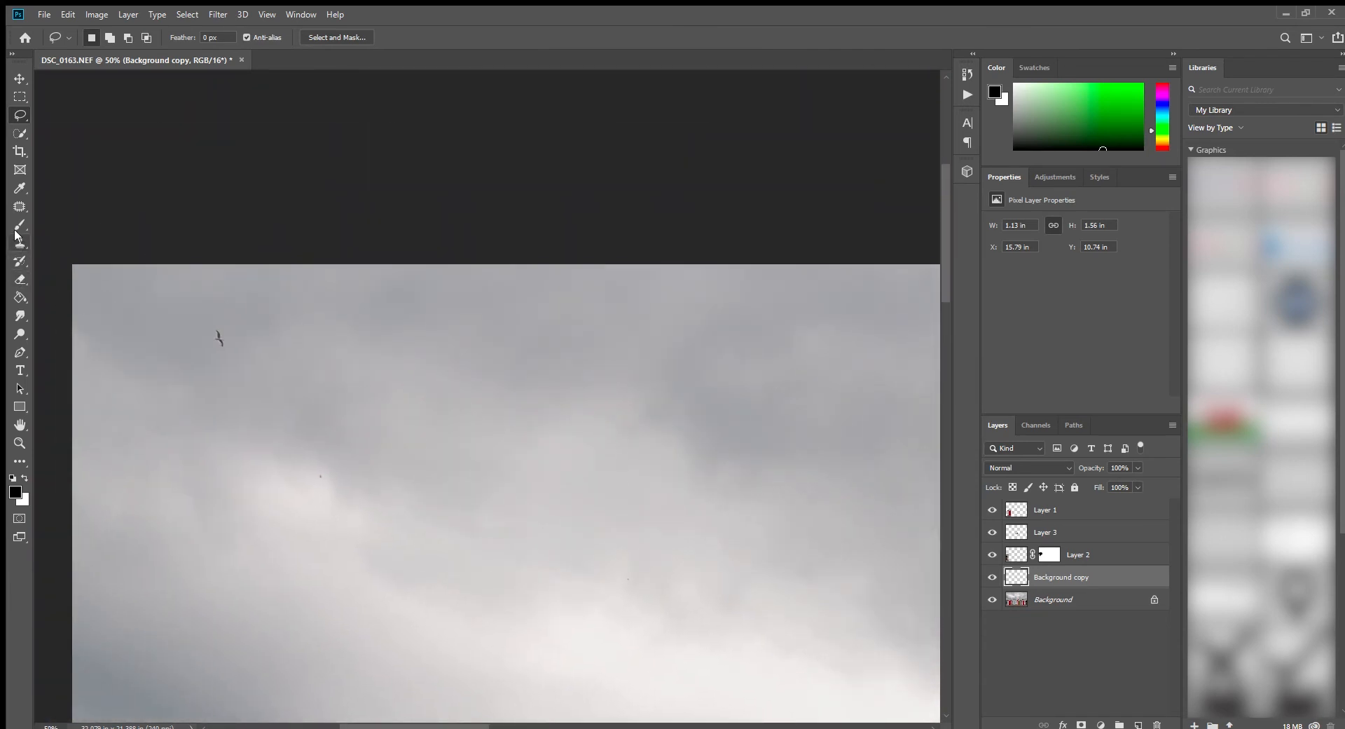
click(19, 205)
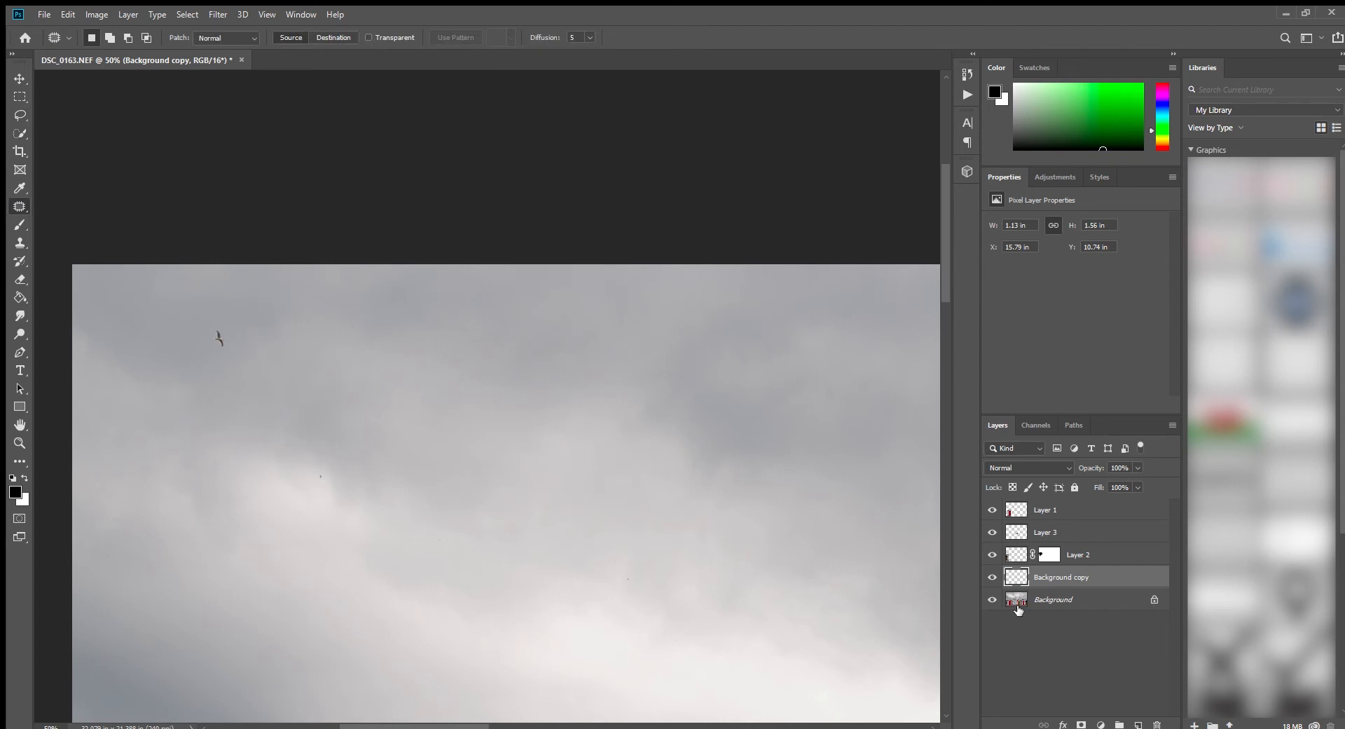
key(alt+bracketleft)
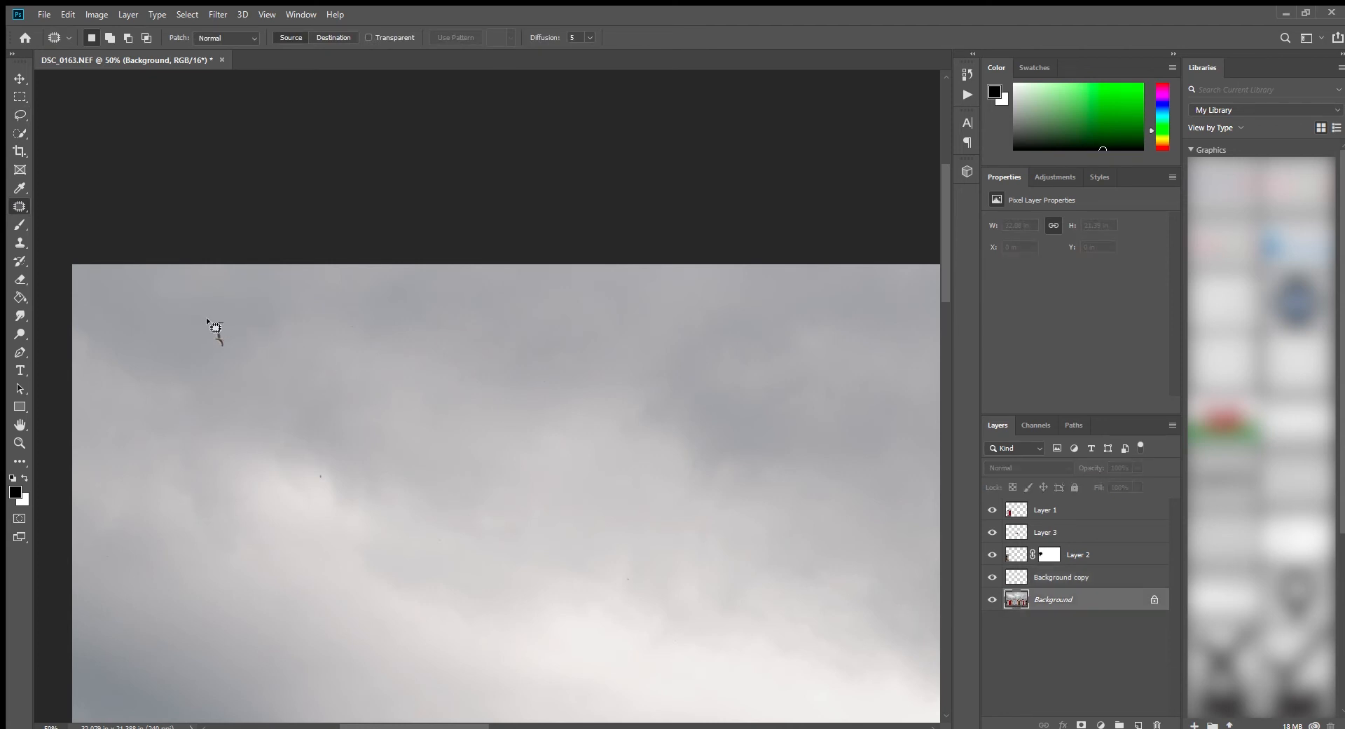
mouse_move(206, 317)
mouse_down()
mouse_move(210, 354)
mouse_move(219, 318)
mouse_move(254, 340)
mouse_up()
key(ctrl+d)
mouse_move(316, 467)
mouse_down()
mouse_move(315, 483)
mouse_move(317, 471)
mouse_up()
key(ctrl+0)
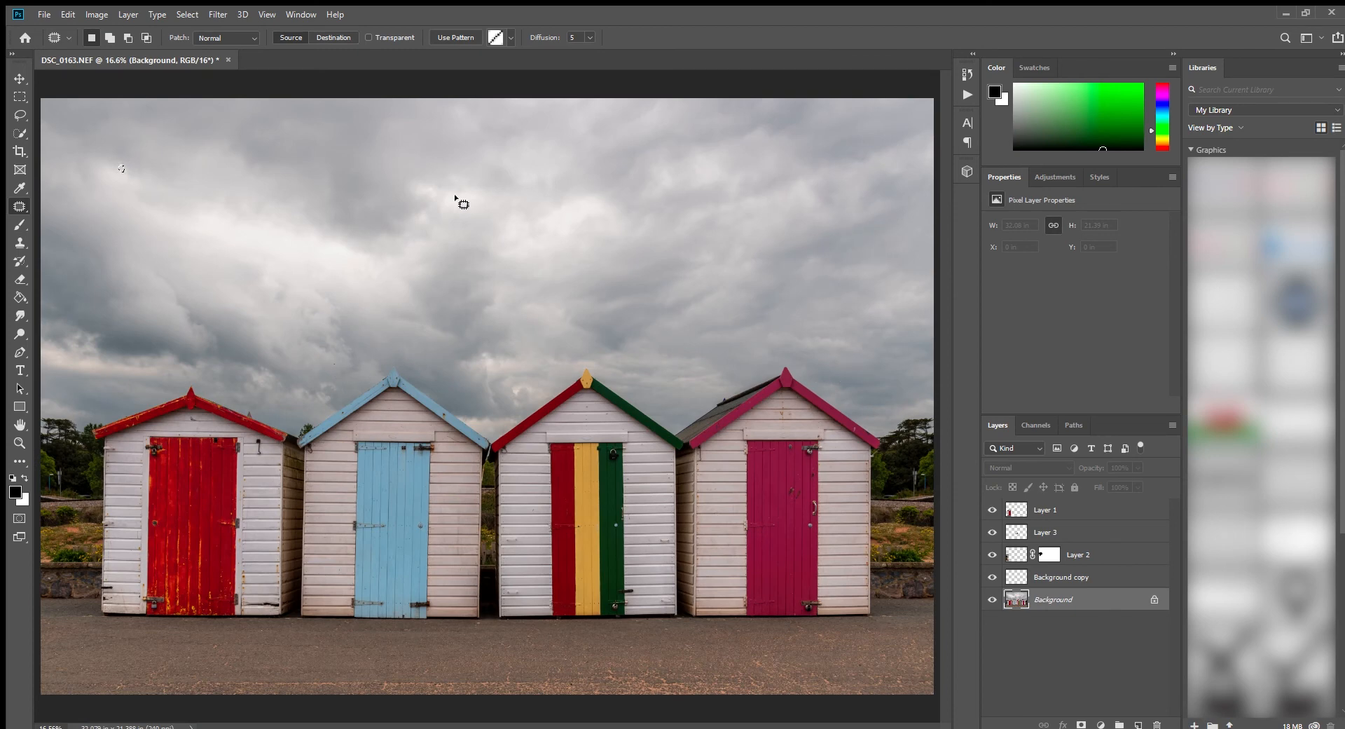
Step: Drop the sky selection, outline the blue lamp post beside the red-door hut, and try Content-Aware Fill on the Background layer
key(ctrl+minus)
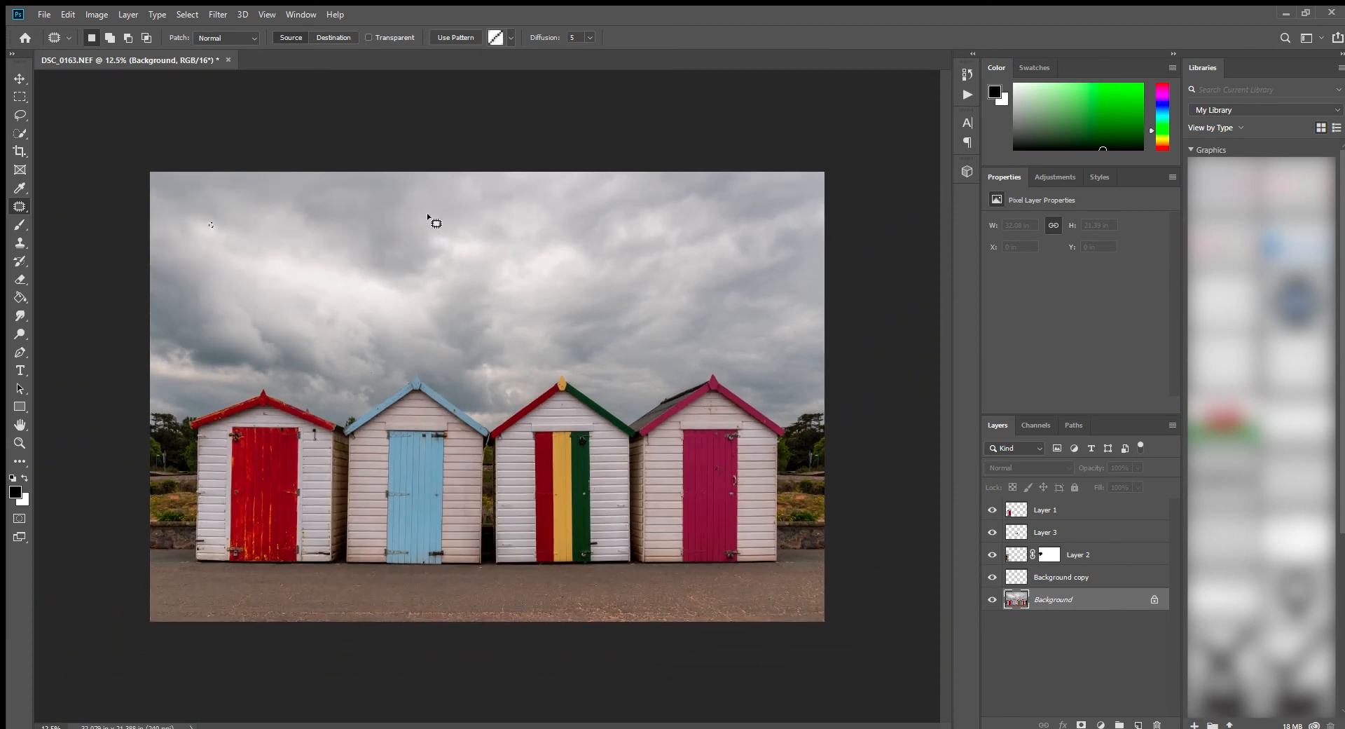
click(540, 308)
key(ctrl+plus)
key(ctrl+plus)
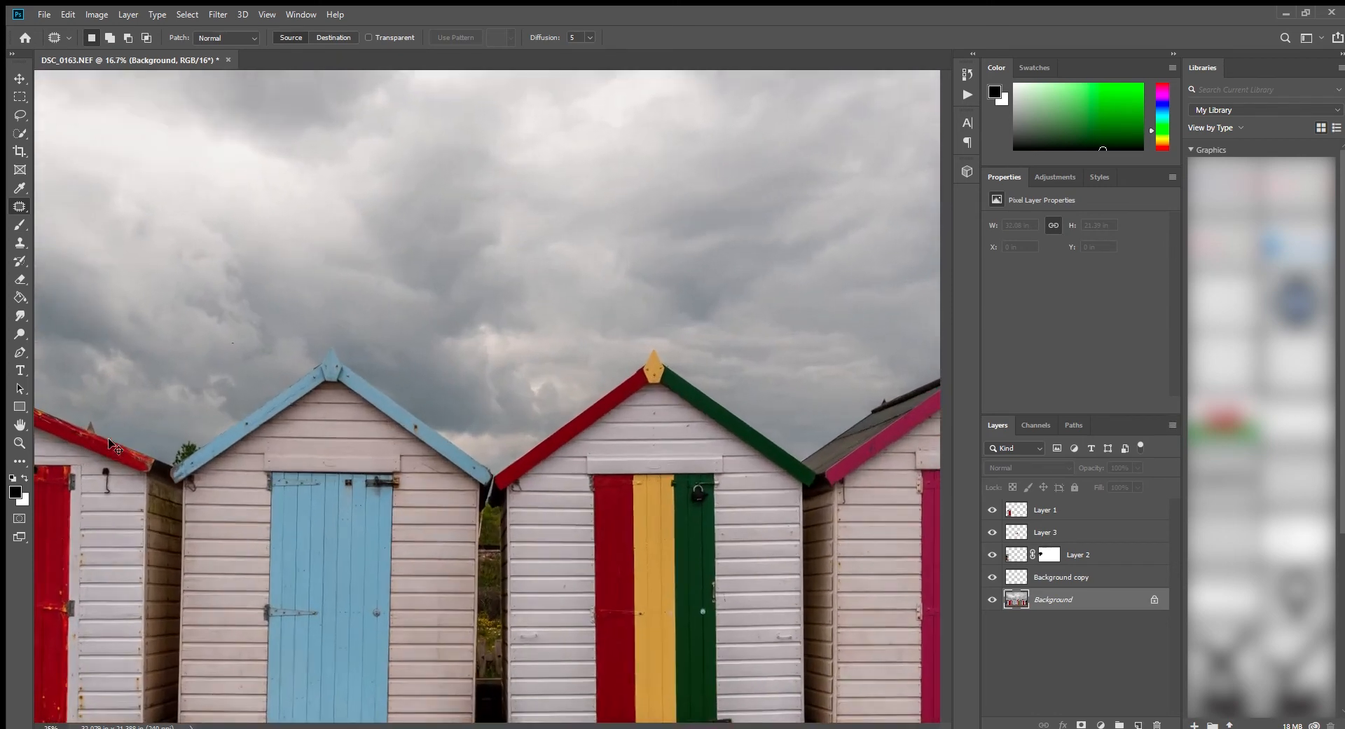
key(ctrl+plus)
key(ctrl+plus)
drag(172, 511, 700, 483)
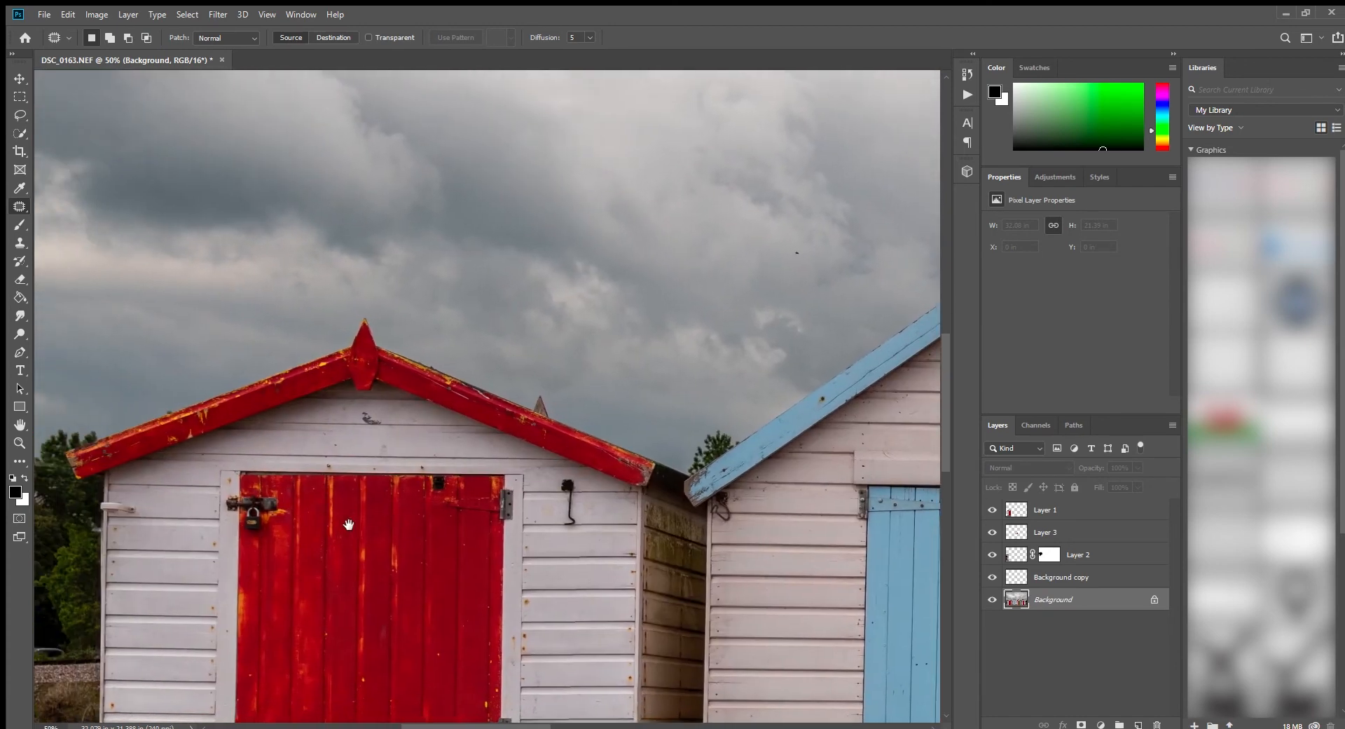
drag(348, 524, 834, 496)
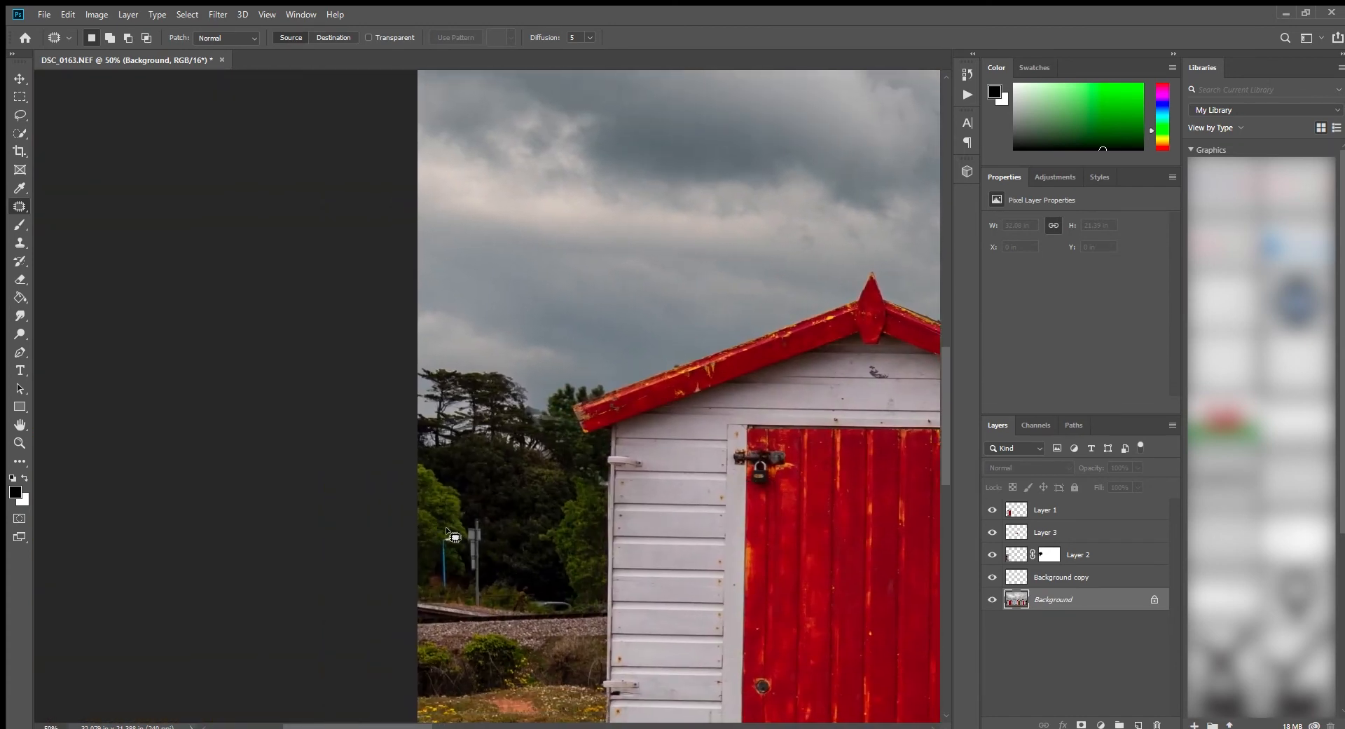
mouse_move(446, 530)
mouse_down()
mouse_move(433, 557)
mouse_move(442, 594)
mouse_move(459, 581)
mouse_move(448, 531)
mouse_up()
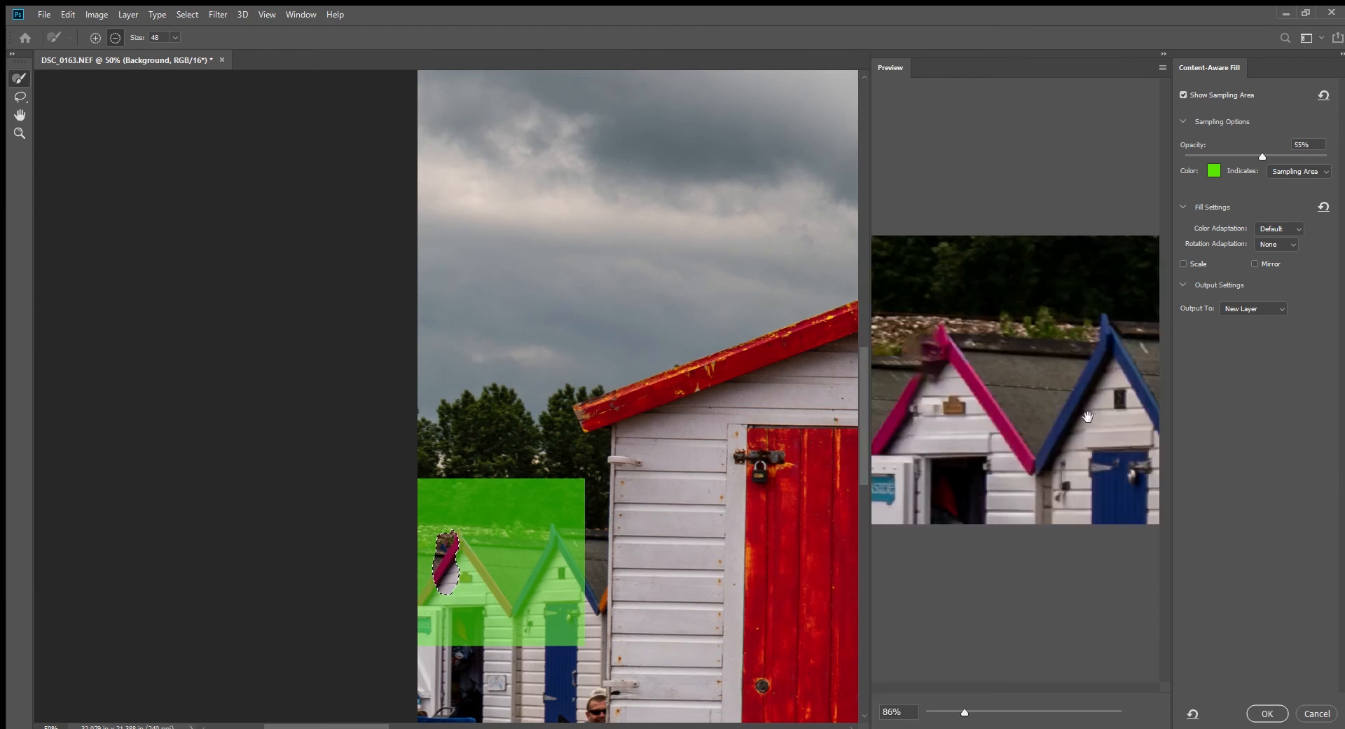
click(1317, 714)
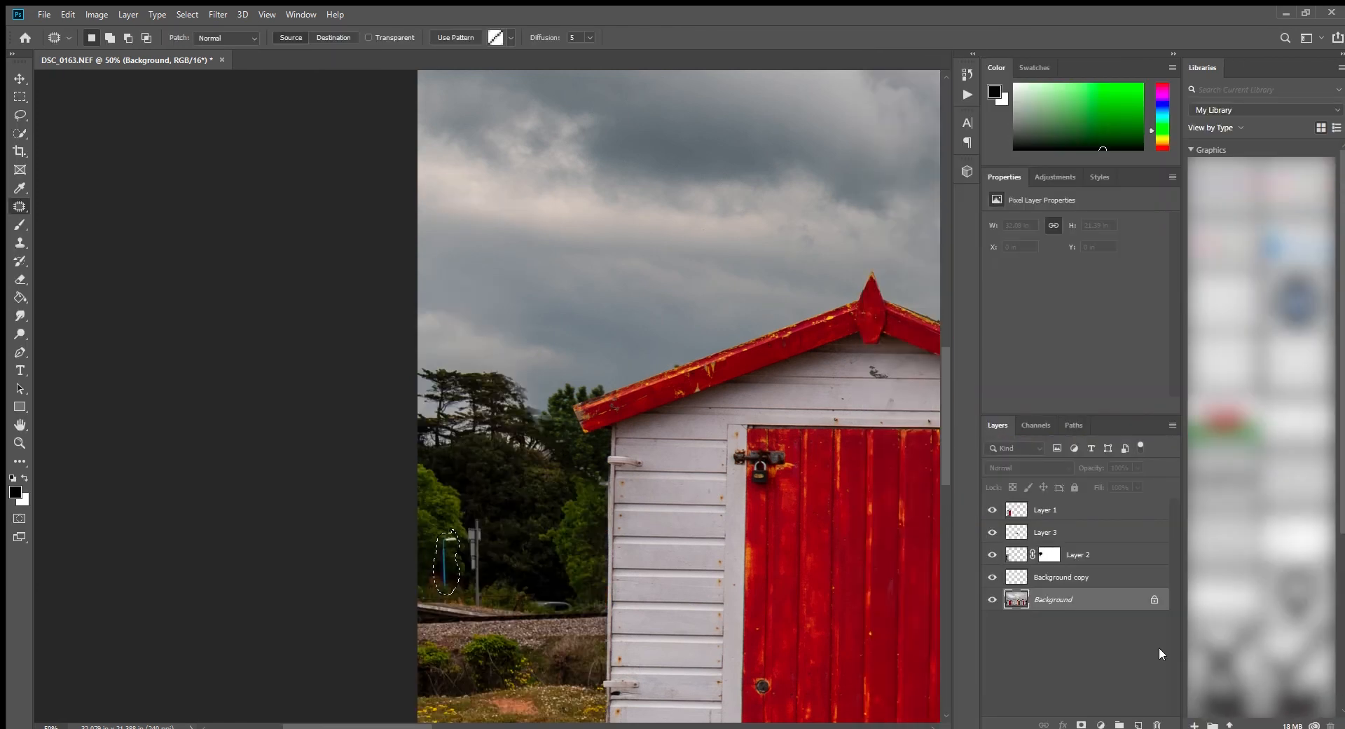
Step: Fill the outlined lamp post on Layer 2 with Content-Aware Fill output to a new layer, excluding the grey post and railway ground from sampling
click(1013, 555)
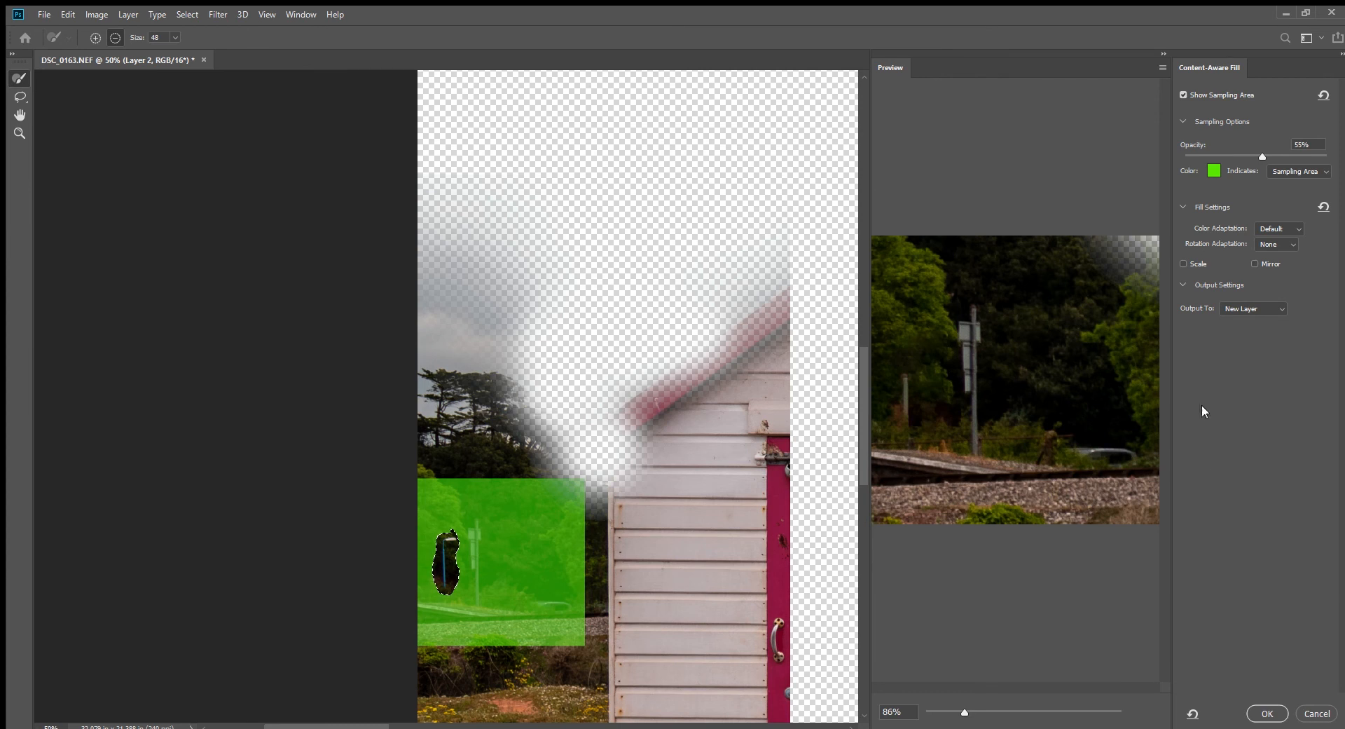
click(1315, 712)
drag(476, 530, 482, 586)
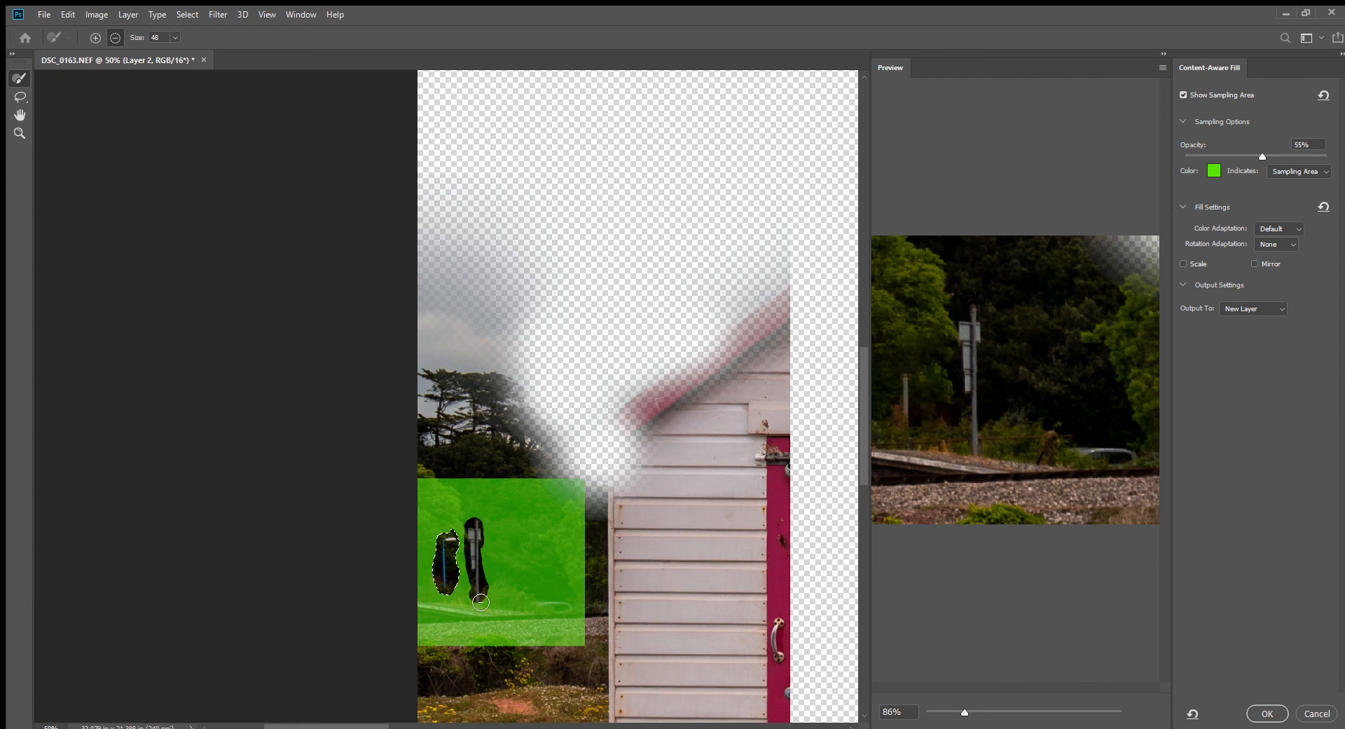
mouse_move(482, 616)
mouse_down()
mouse_move(419, 616)
mouse_move(591, 623)
mouse_move(520, 609)
mouse_move(410, 633)
mouse_move(479, 637)
mouse_move(403, 629)
mouse_move(485, 645)
mouse_move(402, 650)
mouse_move(545, 645)
mouse_move(504, 632)
mouse_move(583, 646)
mouse_move(549, 649)
mouse_up()
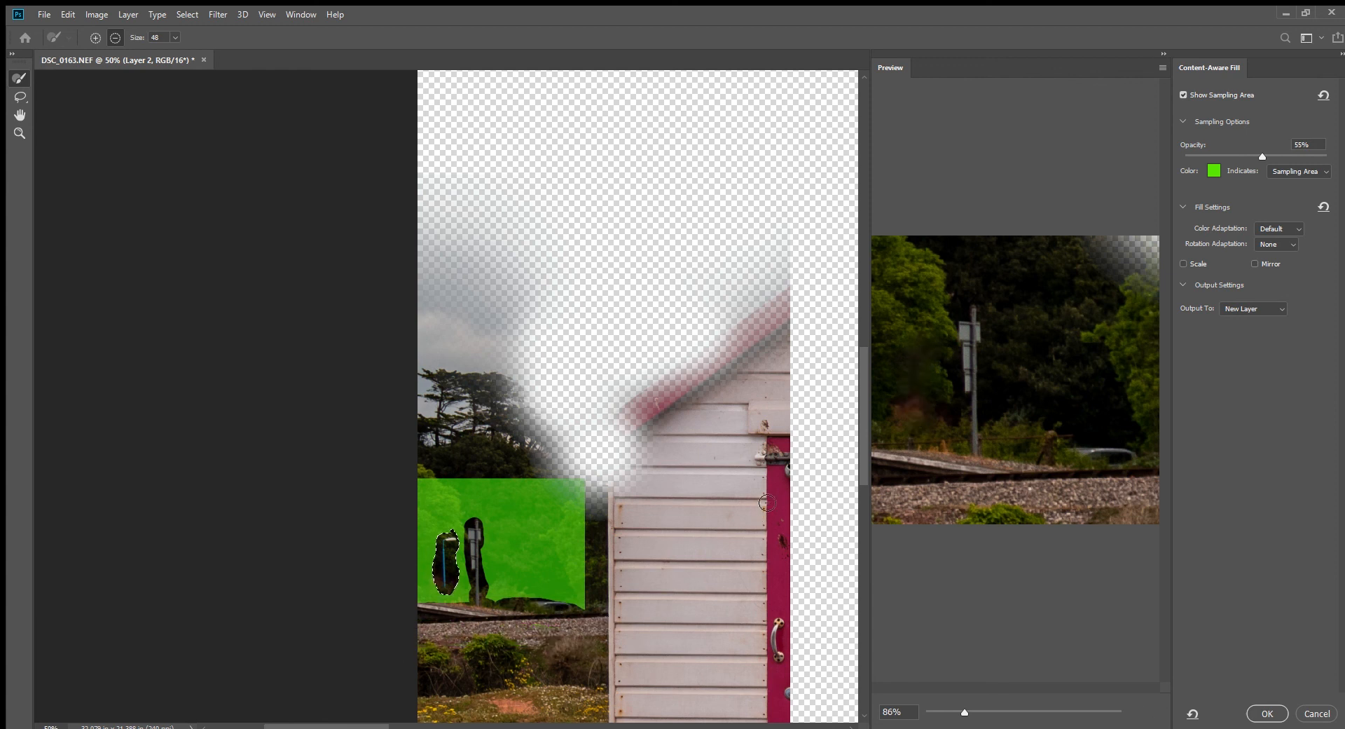
click(1268, 713)
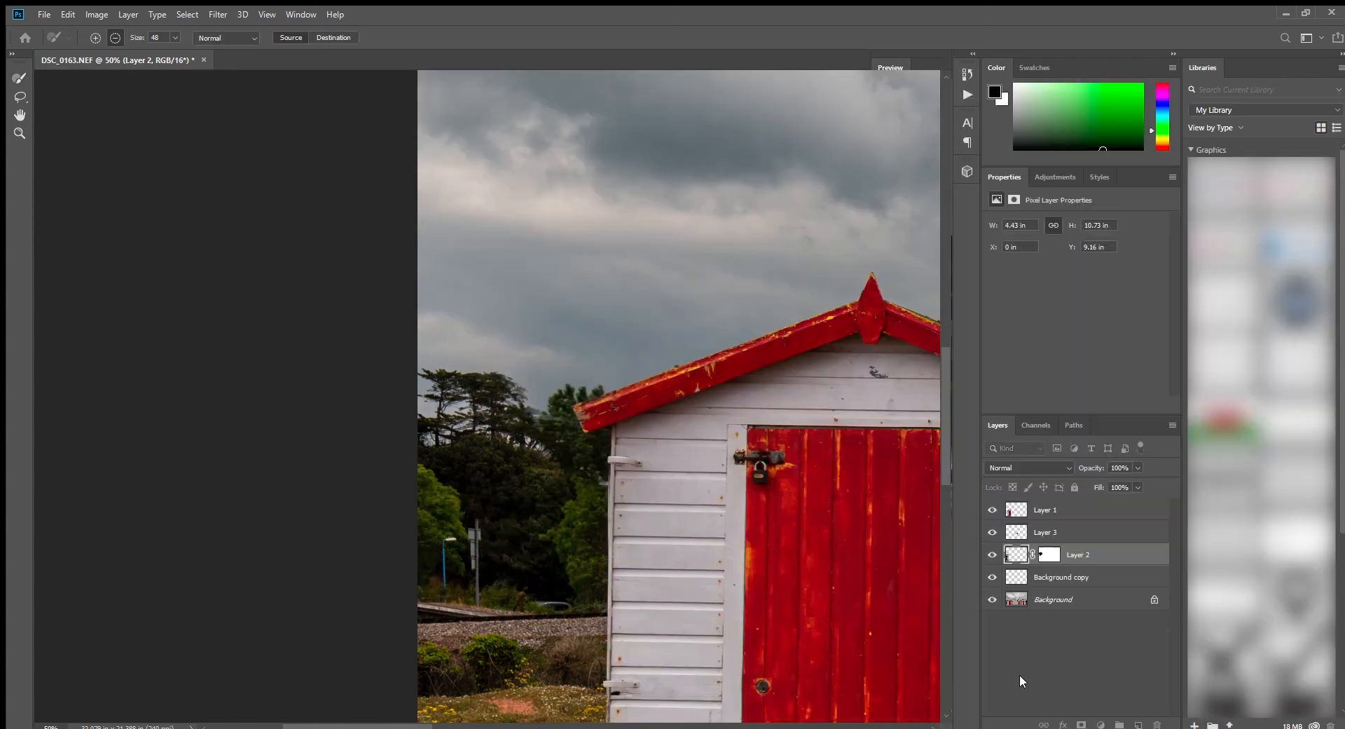
Step: Outline the grey post beside the red-door hut and remove it from Layer 2 using Content-Aware Fill, excluding the lamp post and outputting a new layer
mouse_move(482, 515)
mouse_down()
mouse_move(463, 522)
mouse_move(460, 546)
mouse_move(468, 589)
mouse_move(487, 596)
mouse_move(486, 519)
mouse_up()
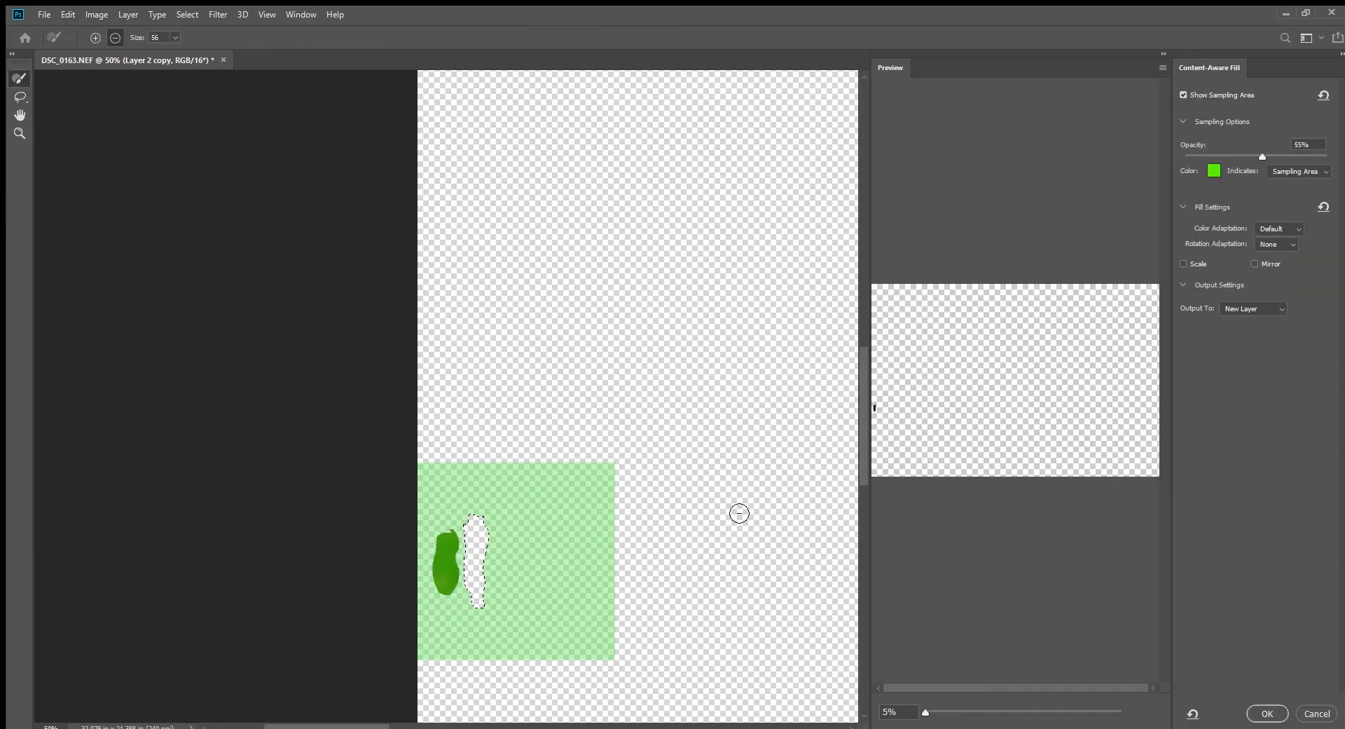
click(1316, 713)
click(1021, 575)
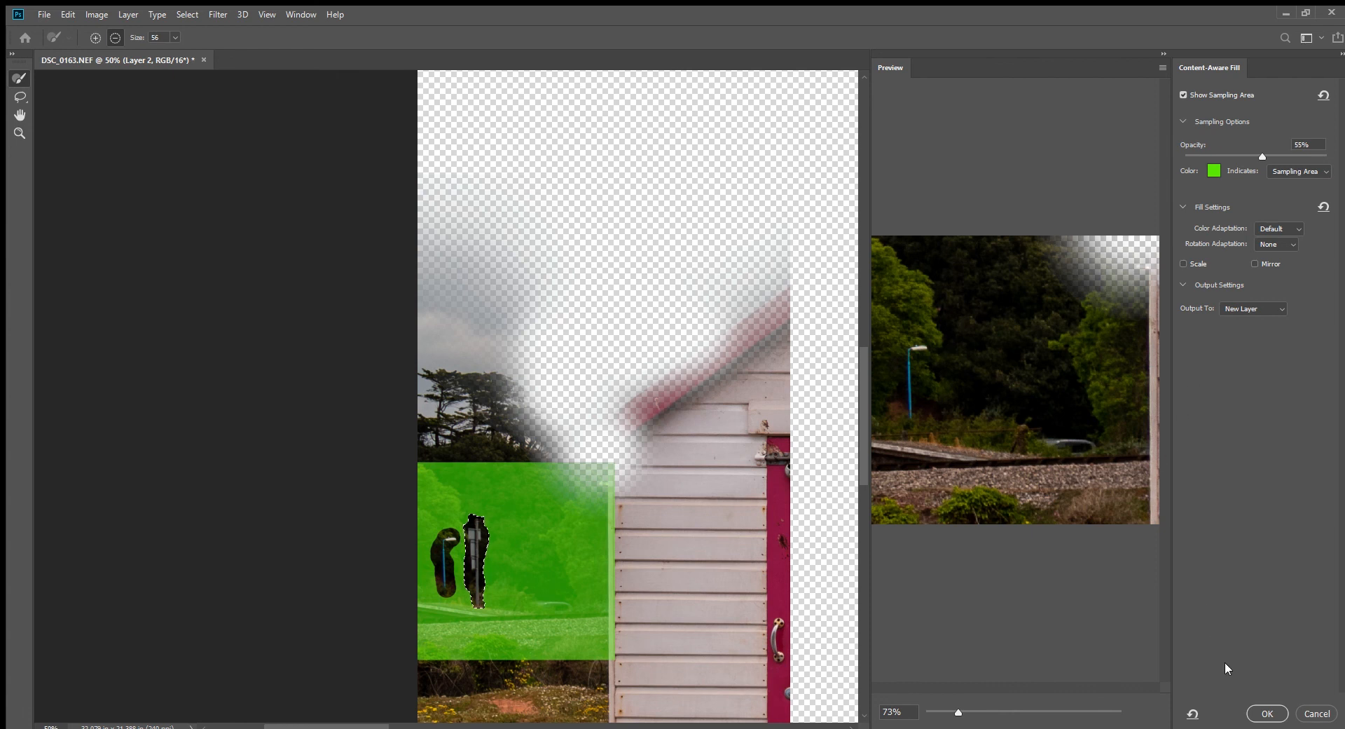
click(1267, 713)
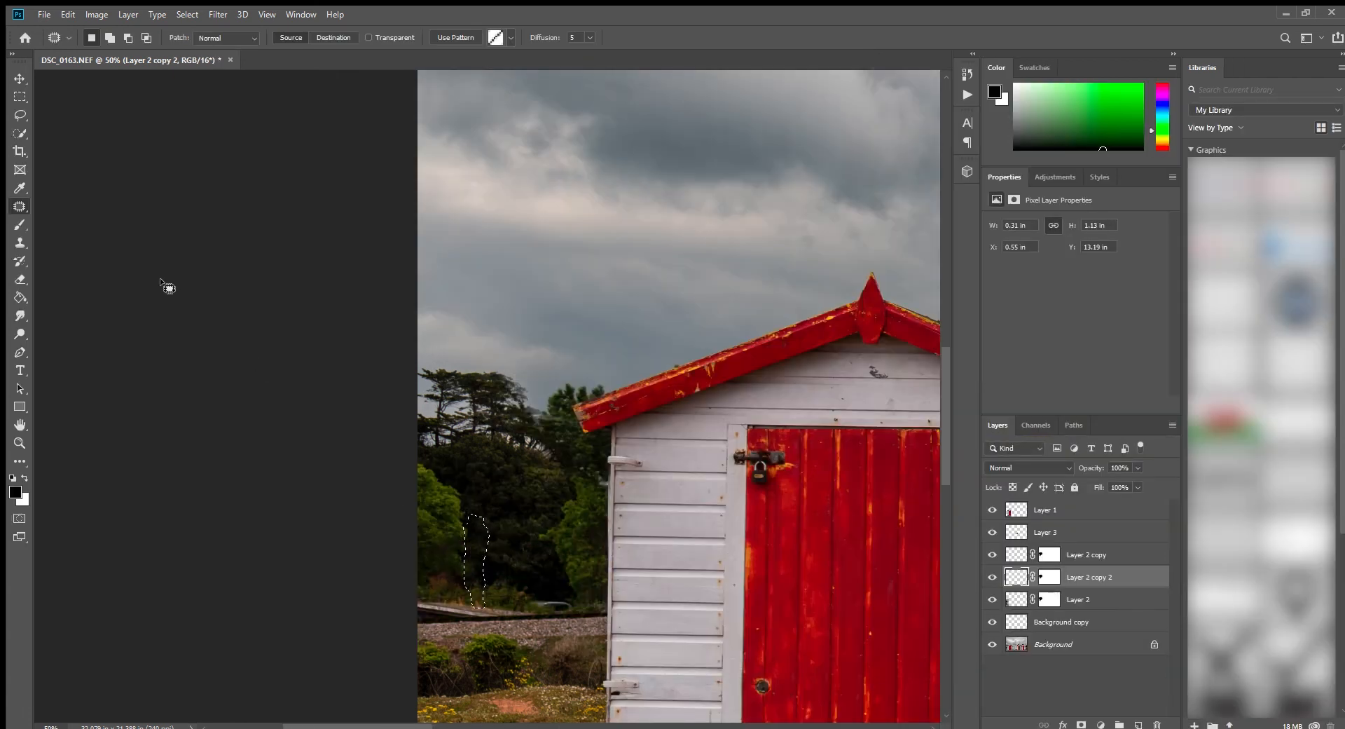
key(ctrl+minus)
key(ctrl+minus)
key(ctrl+minus)
key(ctrl+minus)
key(ctrl+minus)
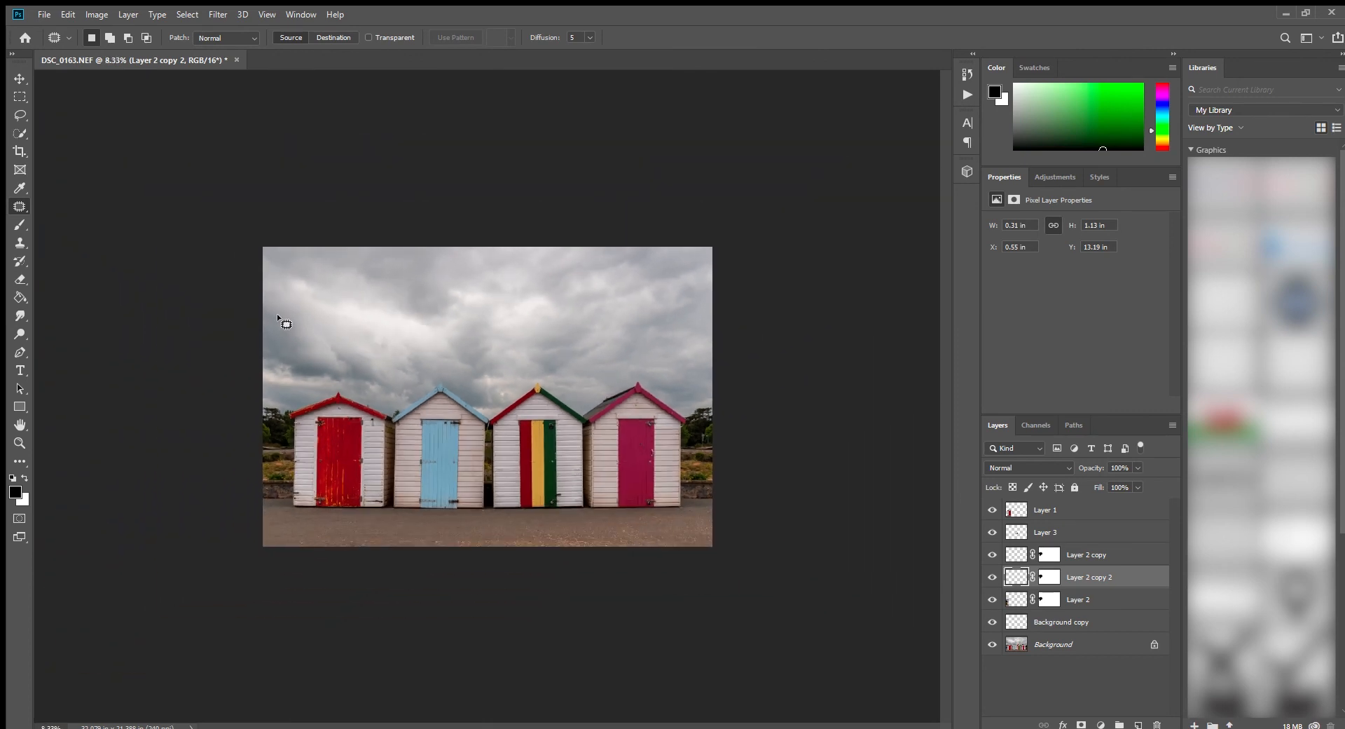
key(ctrl+plus)
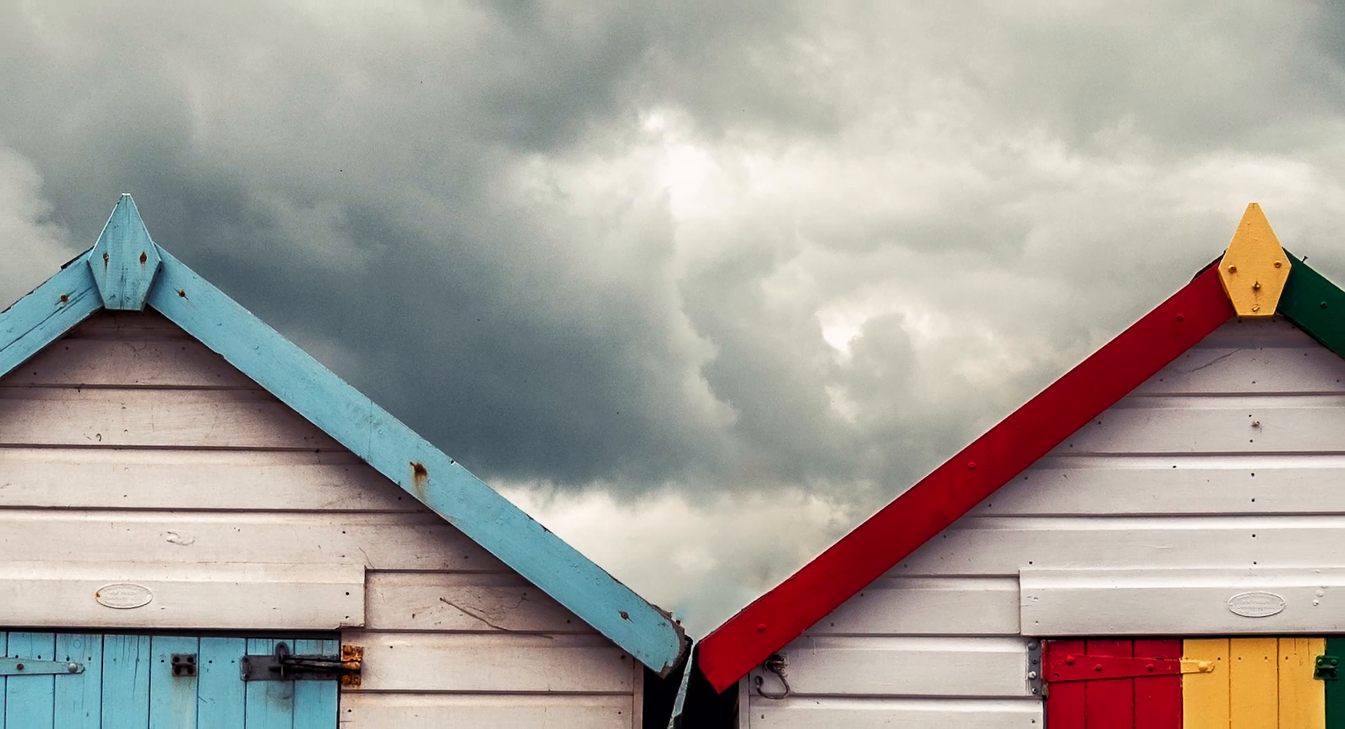